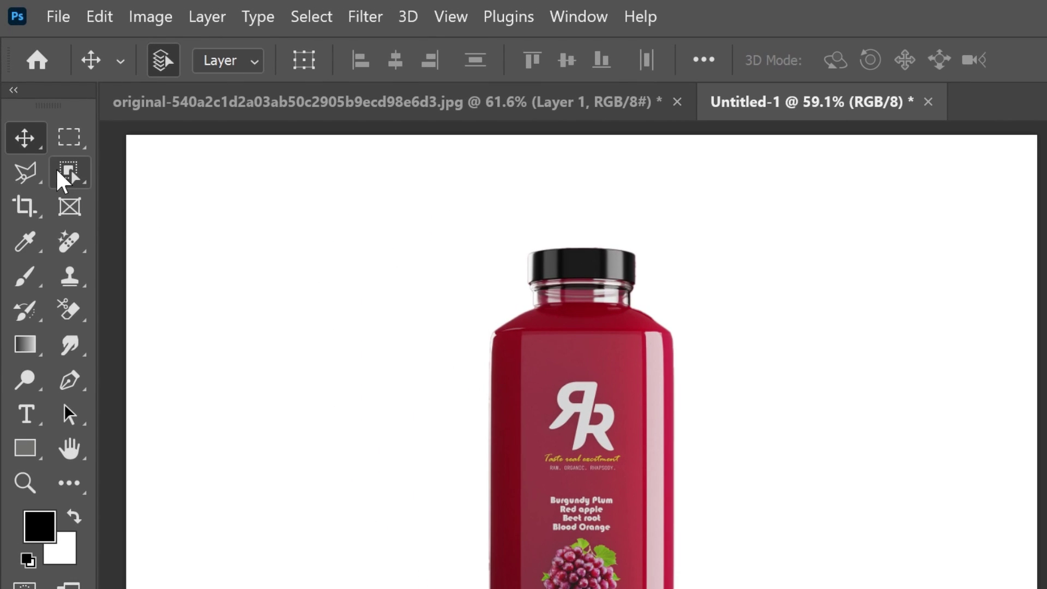
Select the juice bottle with the Object Selection tool and copy it to its own layer.
click(61, 173)
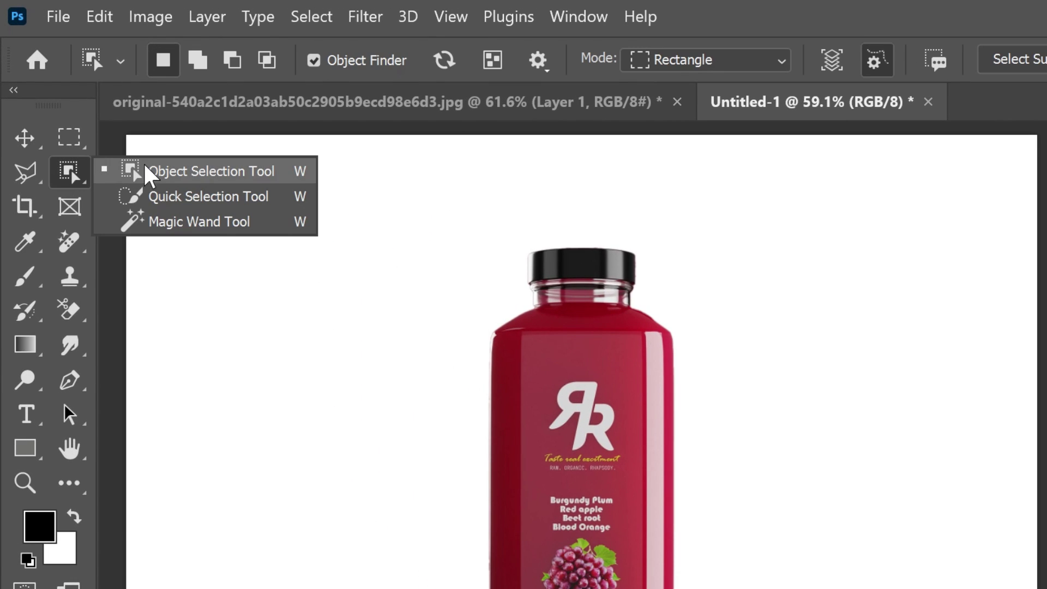
click(181, 173)
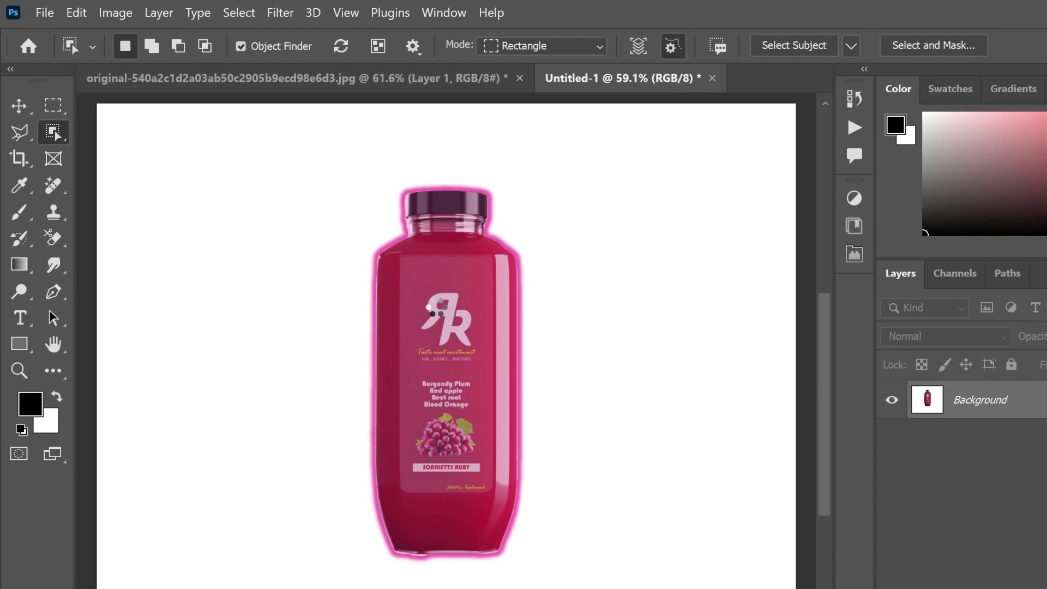
click(437, 307)
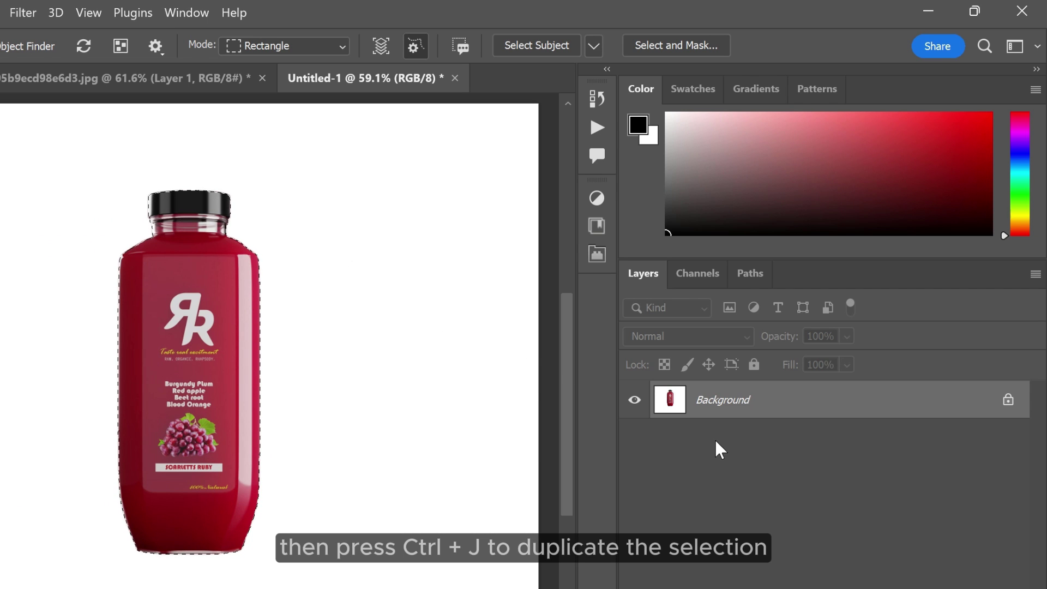
key(ctrl+j)
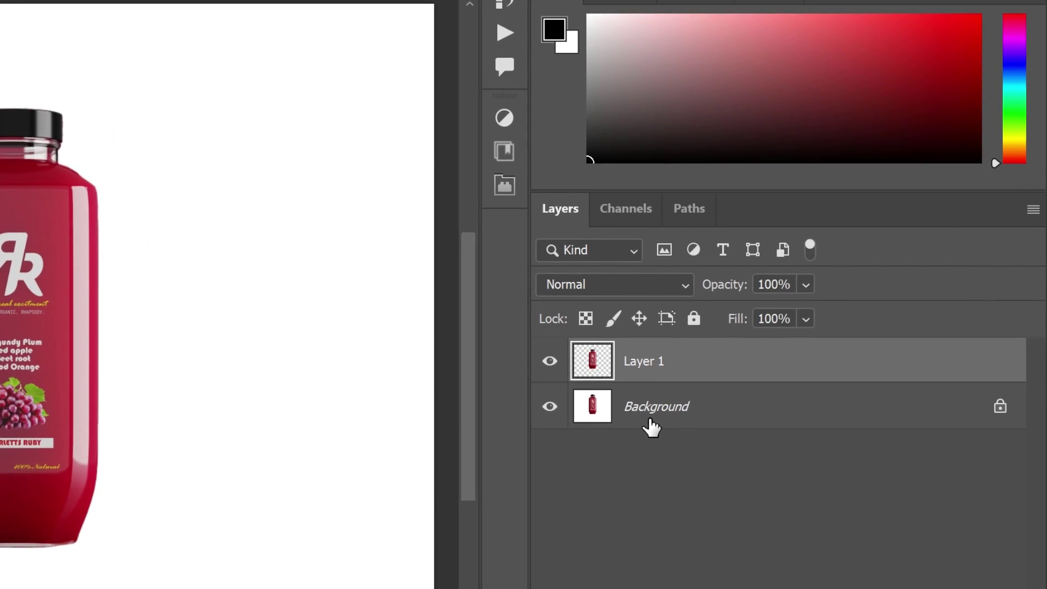
Rename the copied bottle layer as "bottle".
double_click(643, 361)
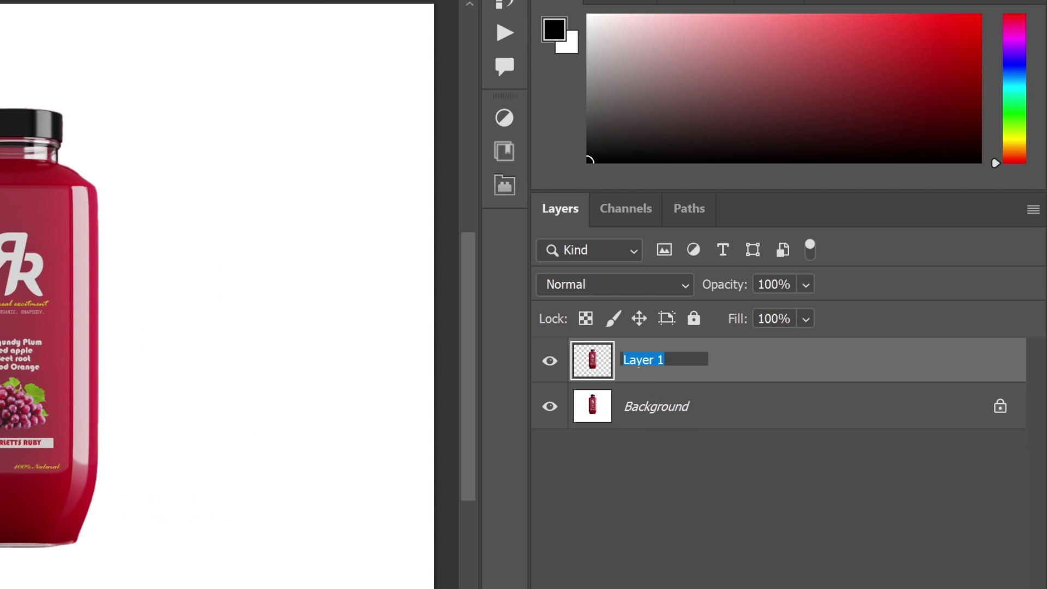
text(bottle)
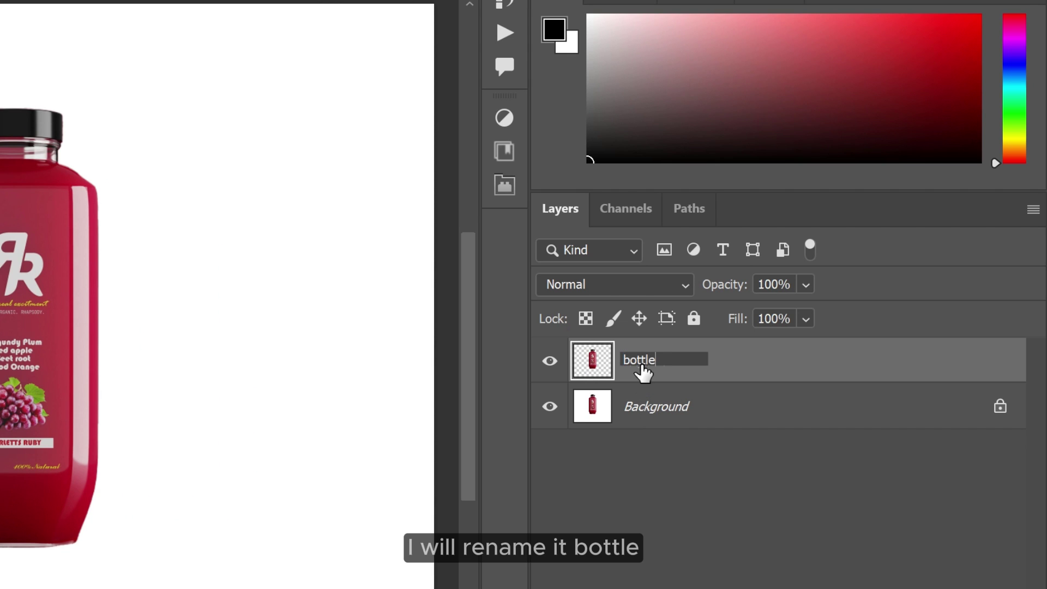
key(Return)
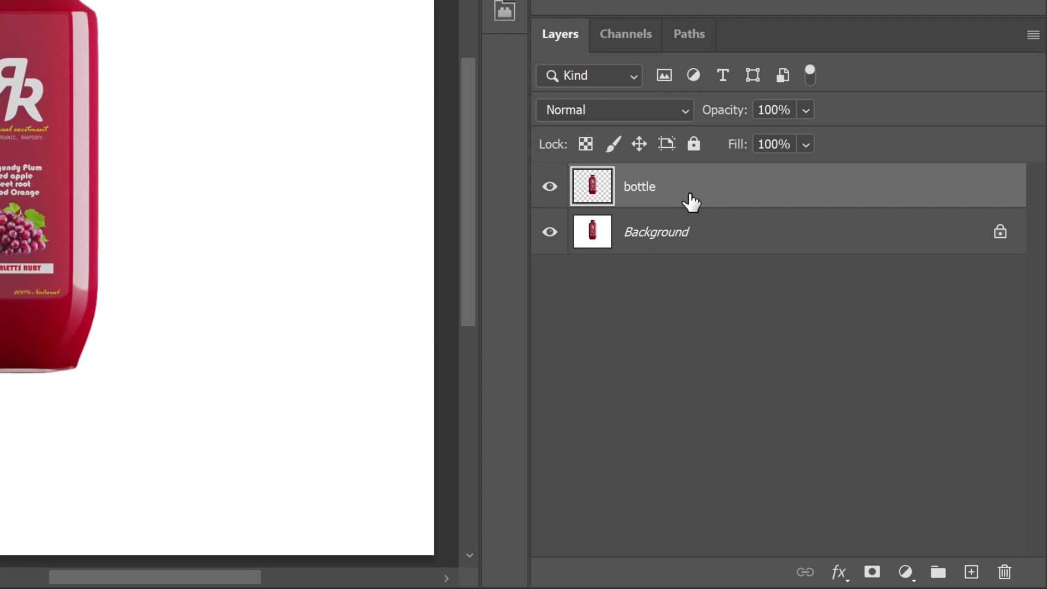
Duplicate the bottle layer and rename the copy as "bottle reflection".
drag(690, 202, 972, 574)
double_click(675, 189)
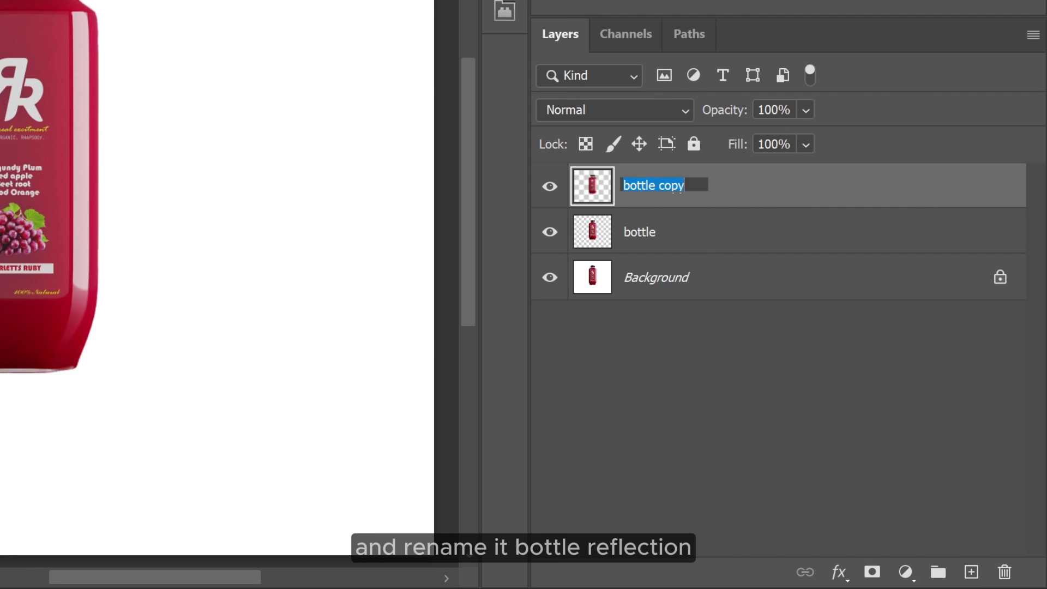
key(Right)
key(shift+Left)
key(shift+Left)
key(shift+Left)
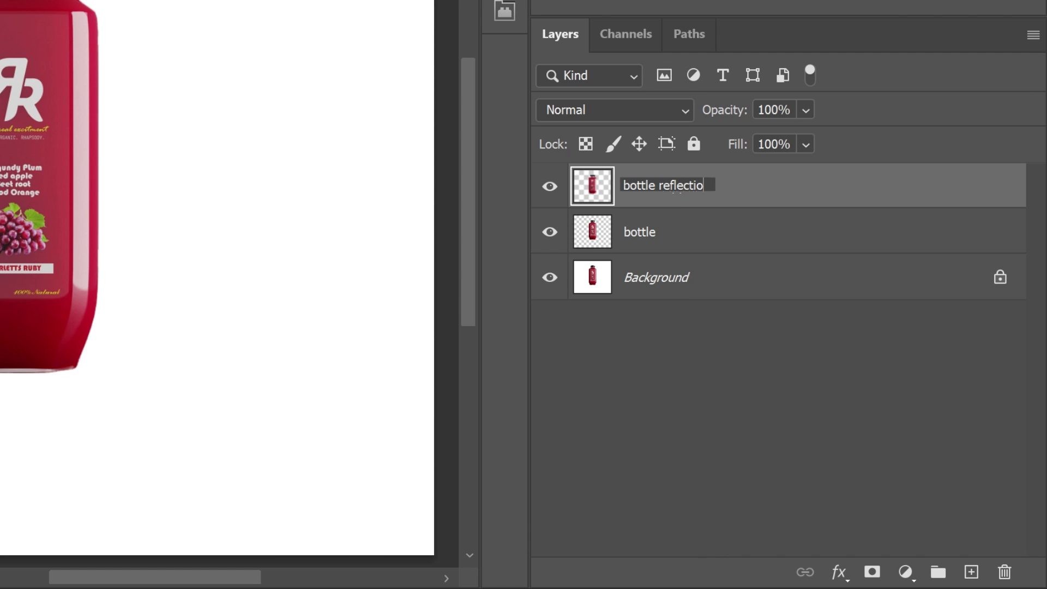
key(Return)
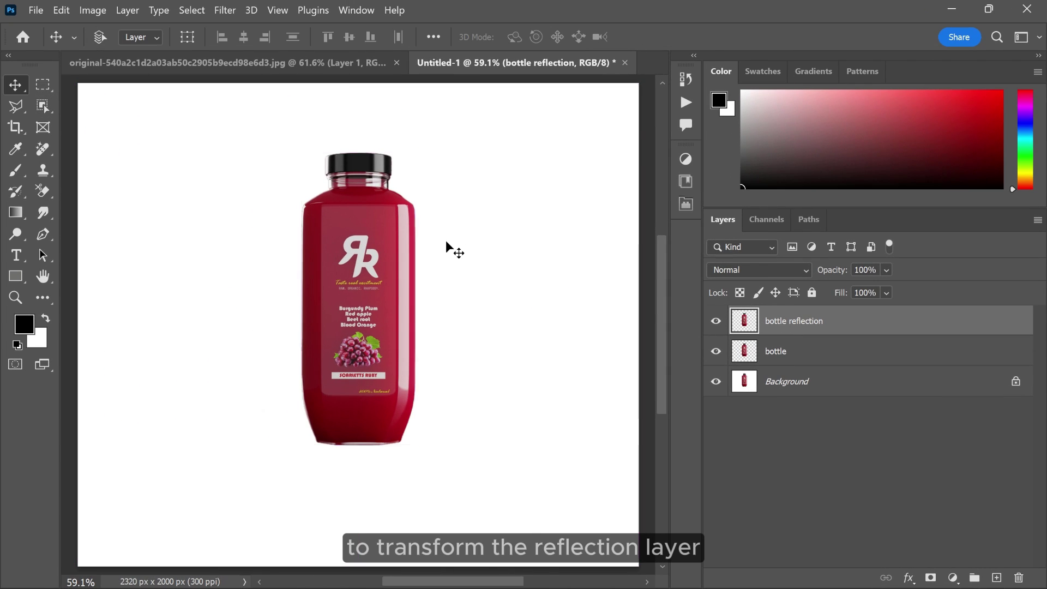
Free-transform the bottle reflection layer and flip it vertically.
key(ctrl+t)
right_click(350, 205)
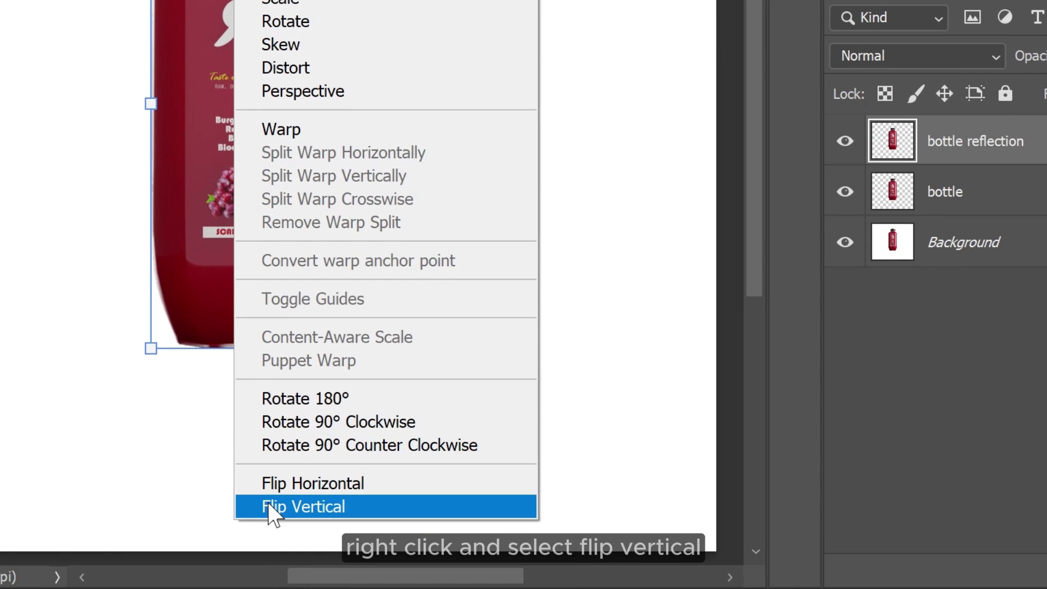
click(390, 538)
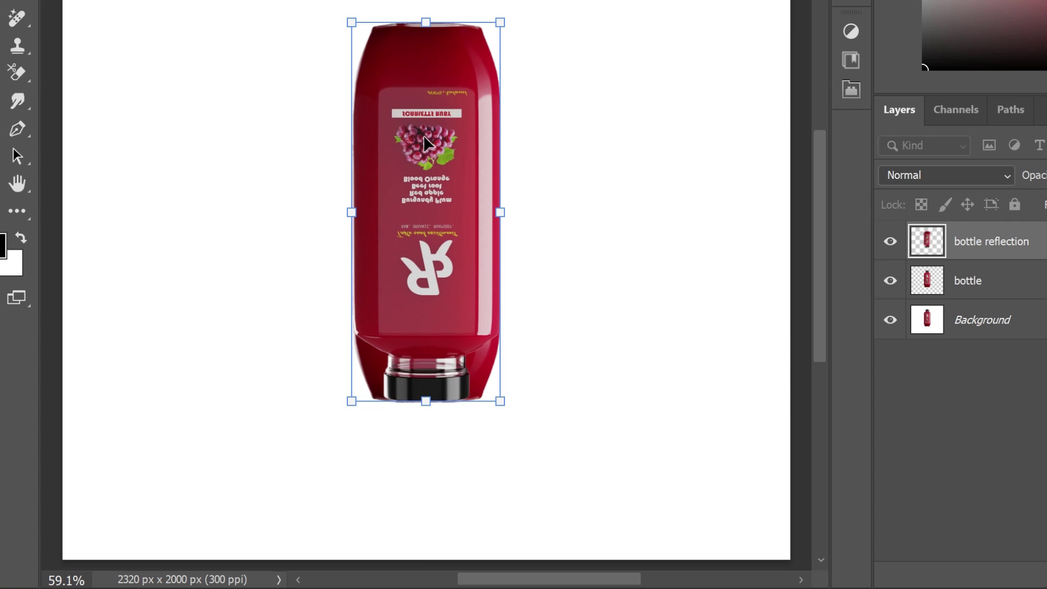
Move the flipped bottle straight down until its upper edge meets the base of the original bottle.
drag(247, 23, 247, 122)
drag(429, 218, 434, 491)
scroll(437, 439, up, 6)
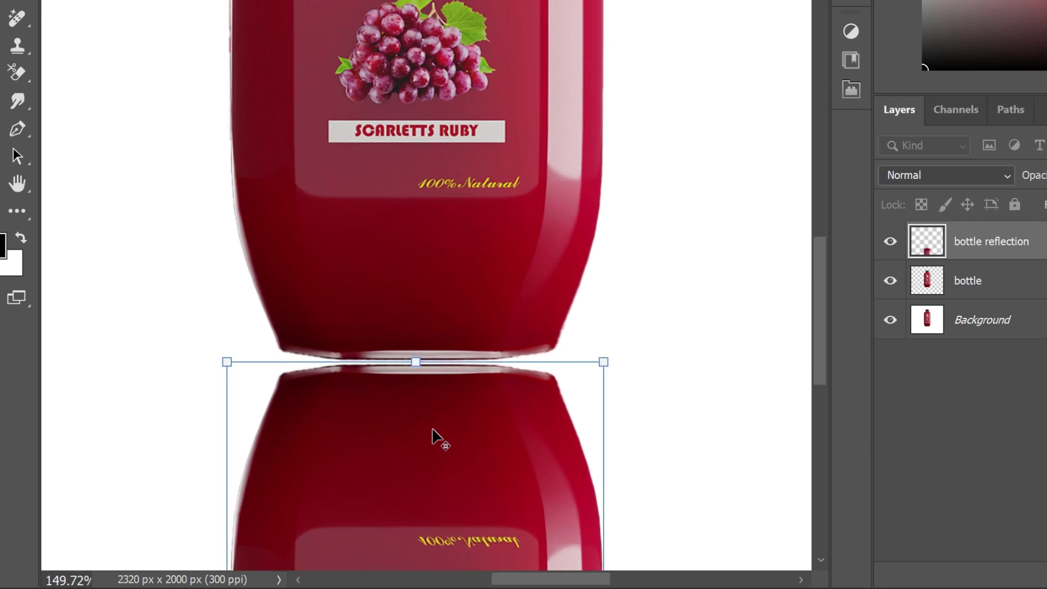
key(Up)
key(Up)
key(Up)
key(Up)
key(Up)
key(Up)
key(Up)
key(Up)
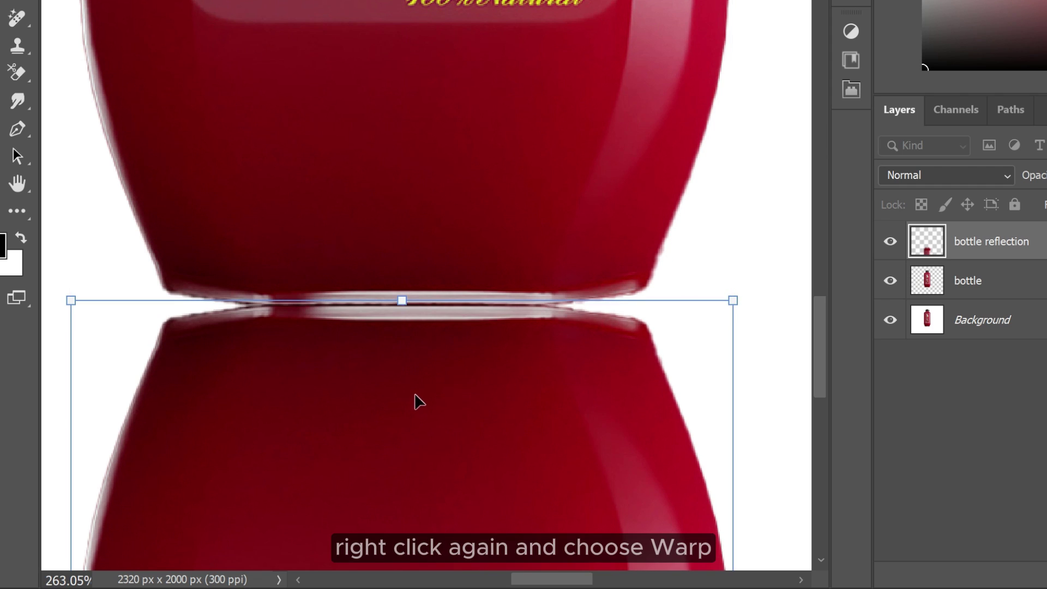
Warp the reflection's upper corners upward to follow the bottle's base curve, apply it, and place the reflection layer beneath the bottle layer.
right_click(414, 400)
click(439, 89)
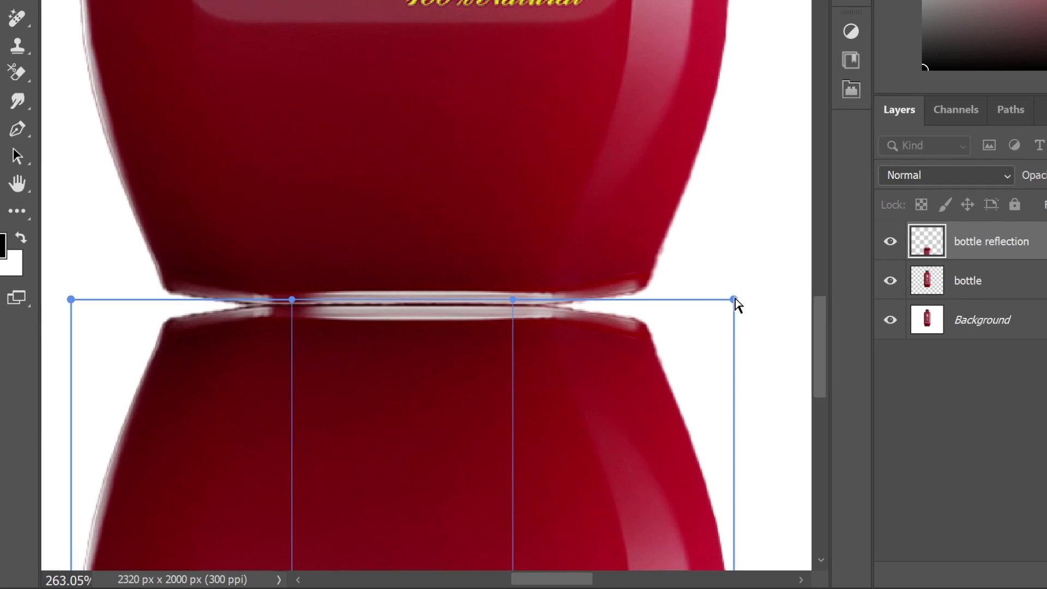
drag(734, 300, 736, 262)
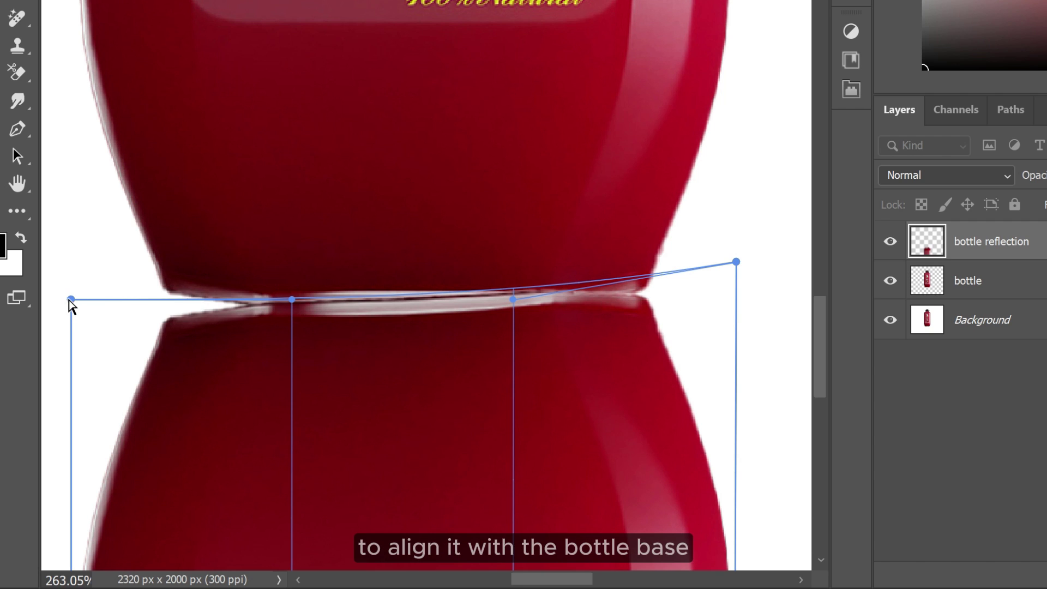
drag(71, 300, 73, 259)
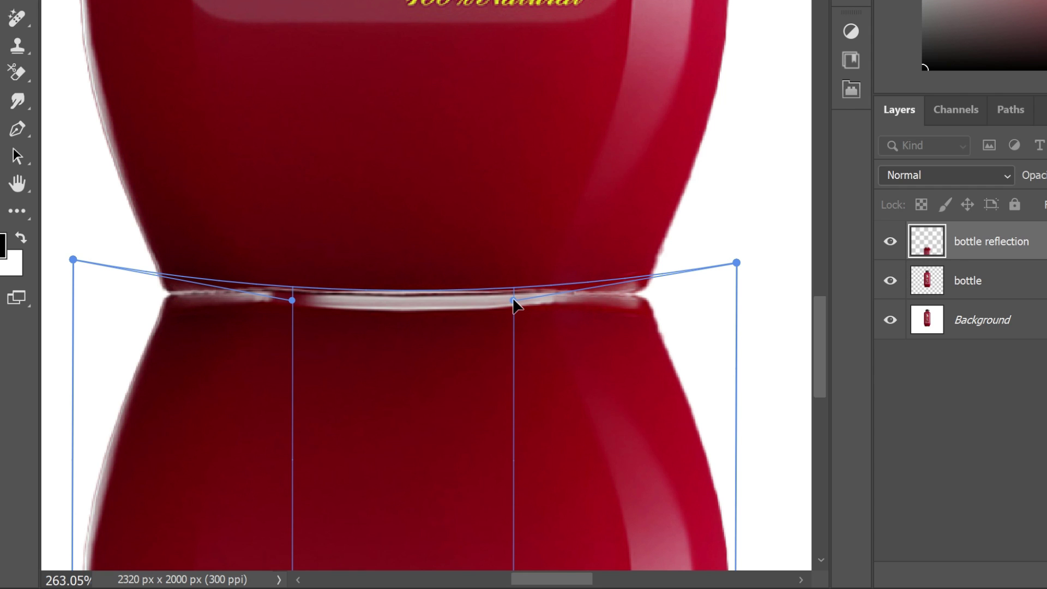
drag(513, 300, 513, 298)
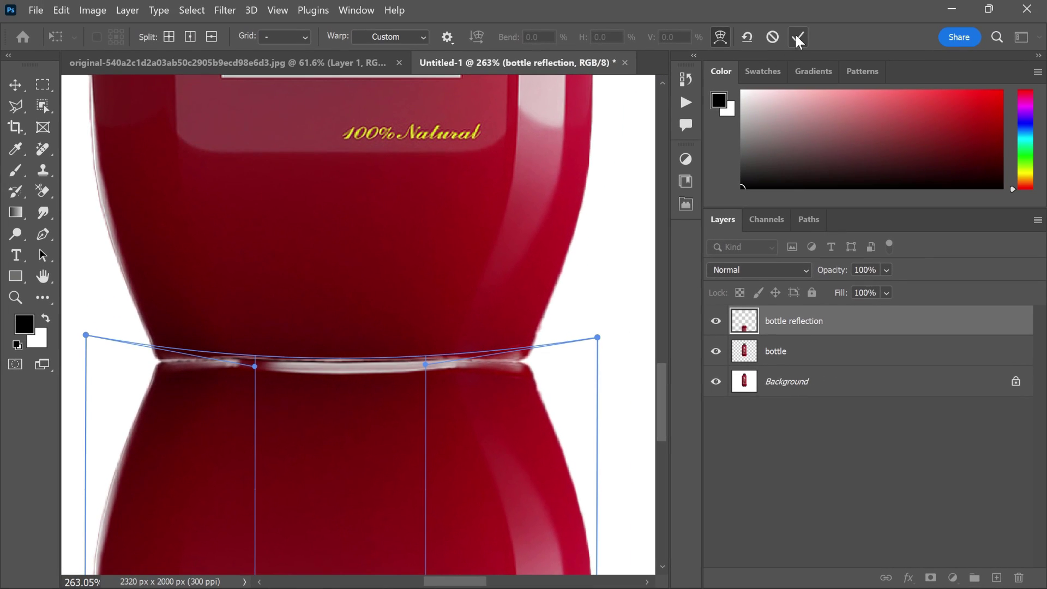
click(796, 36)
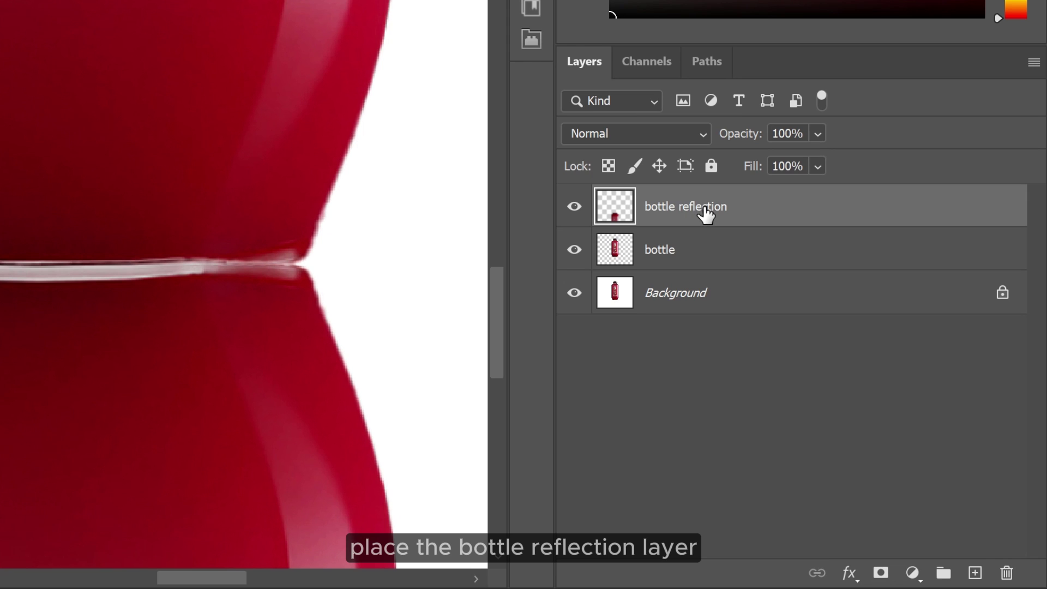
drag(705, 214, 692, 260)
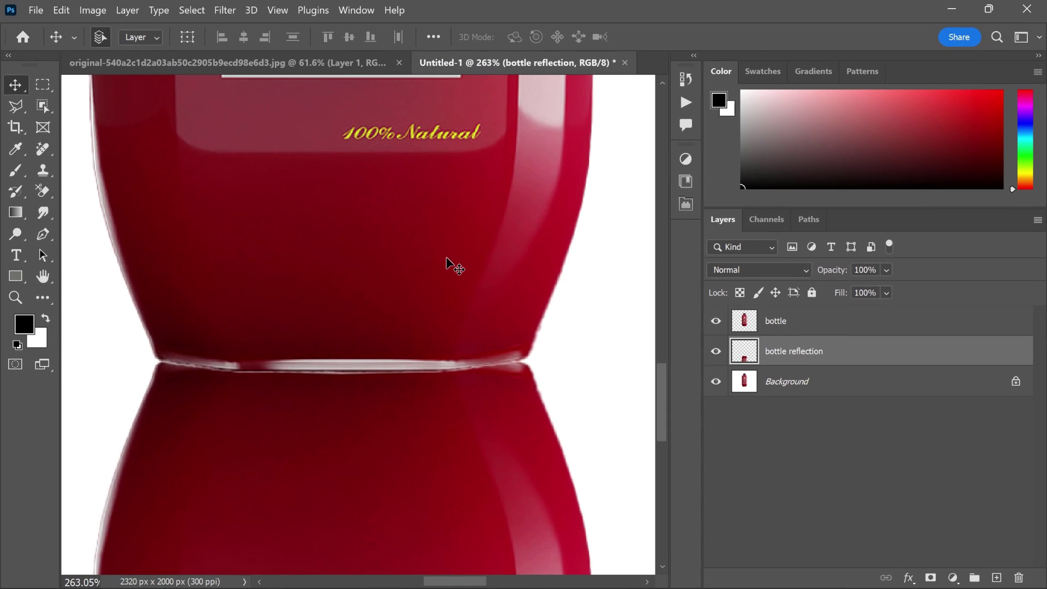
key(ctrl+0)
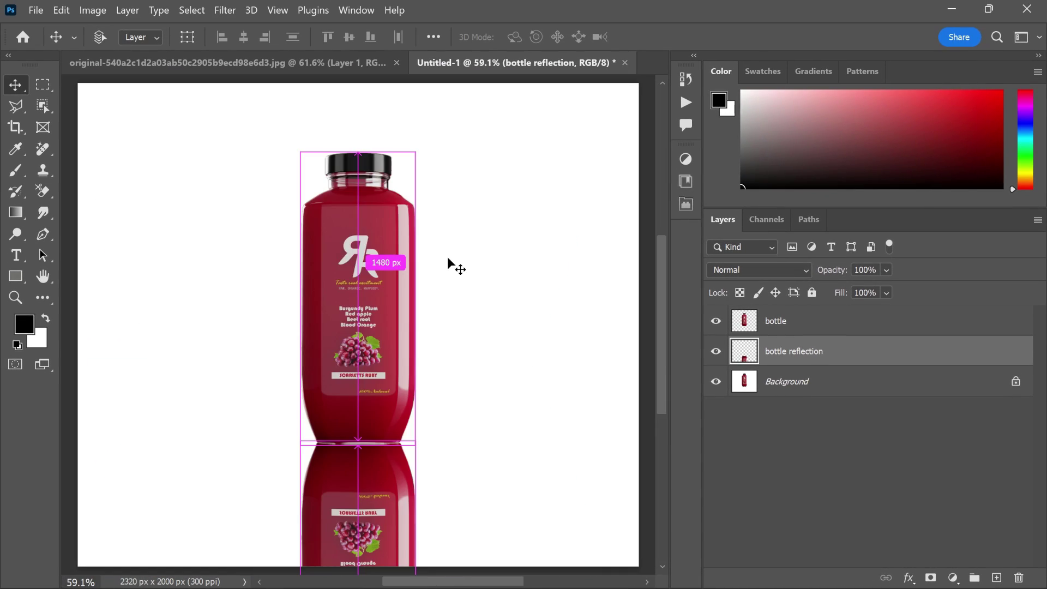
Add a Gradient fill layer above the Background with Linear style and the Foreground to Background preset.
click(794, 388)
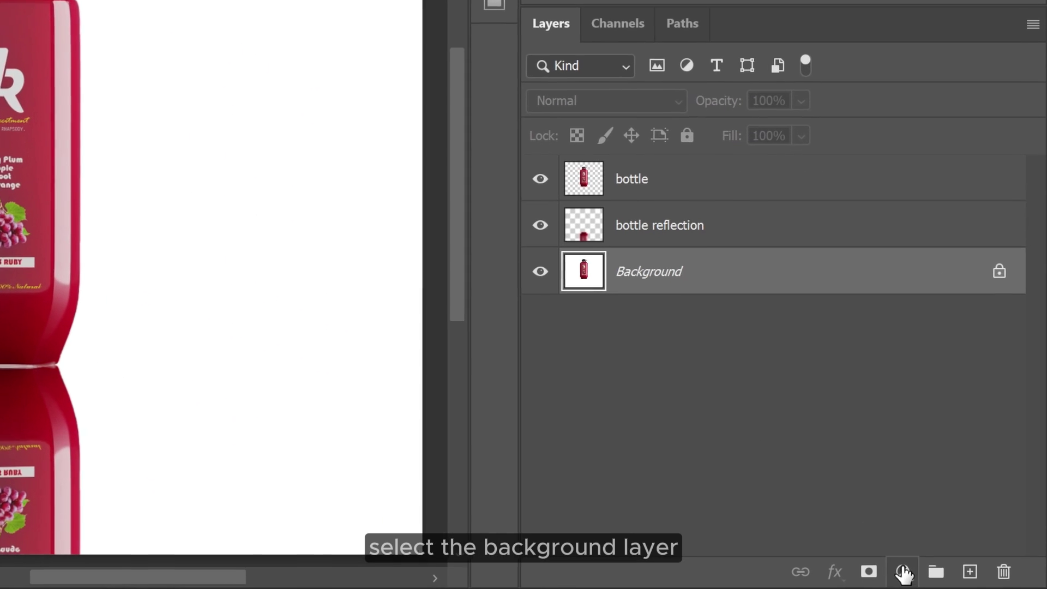
click(953, 577)
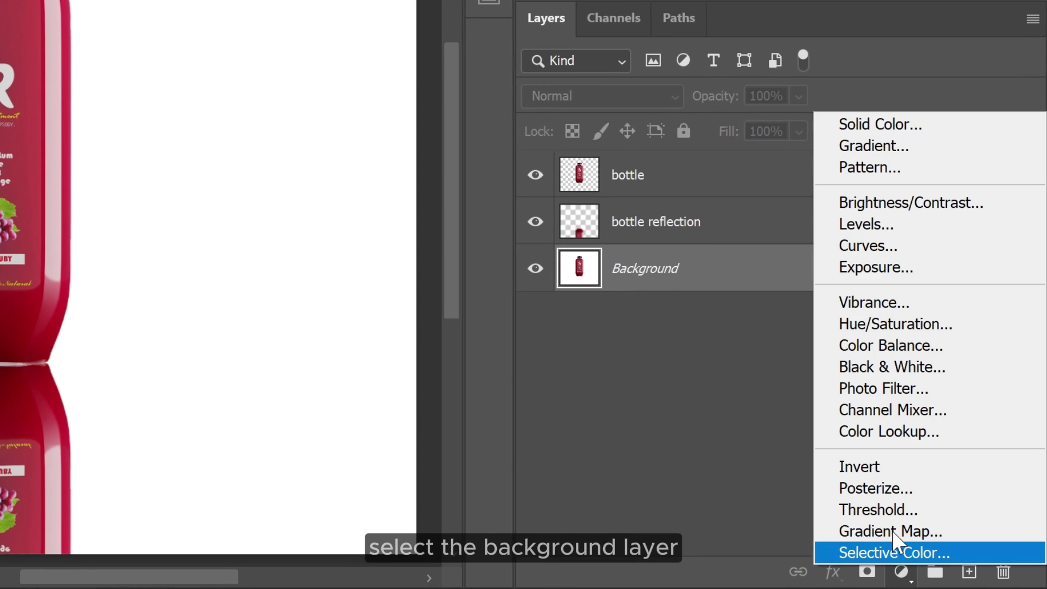
click(872, 148)
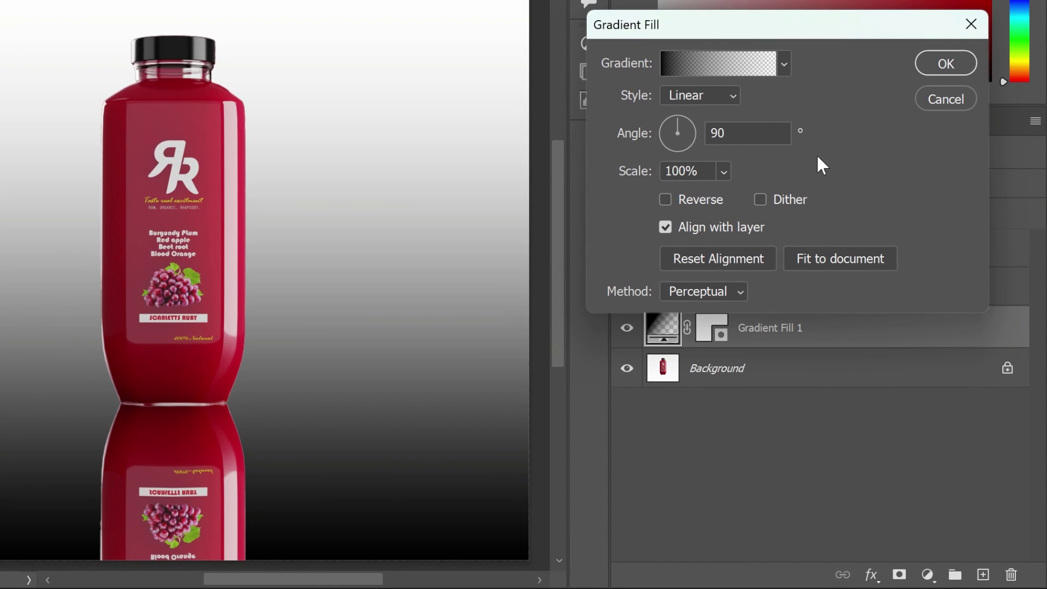
click(722, 101)
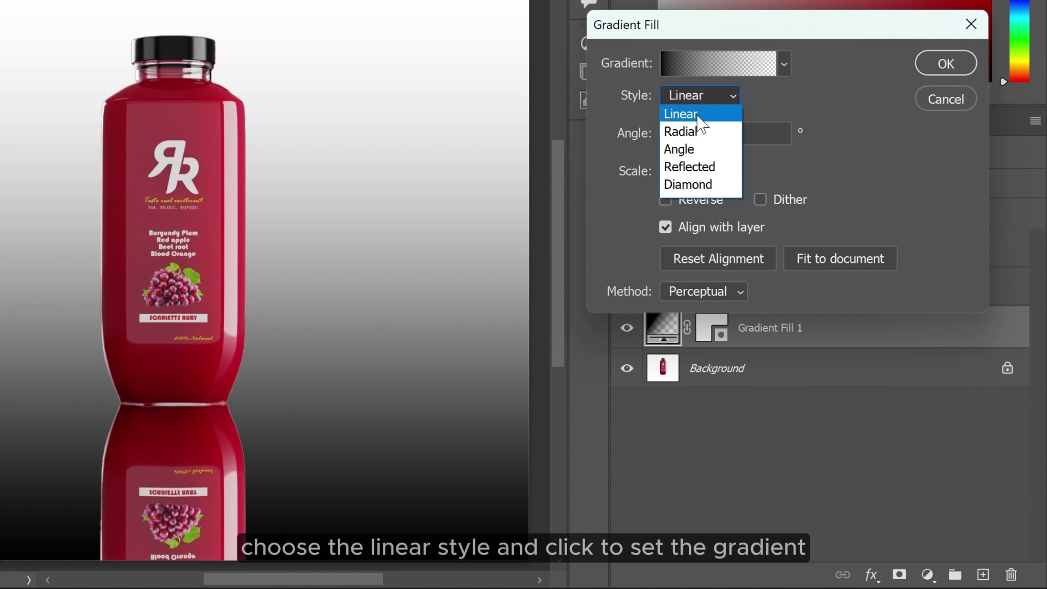
click(699, 109)
click(717, 114)
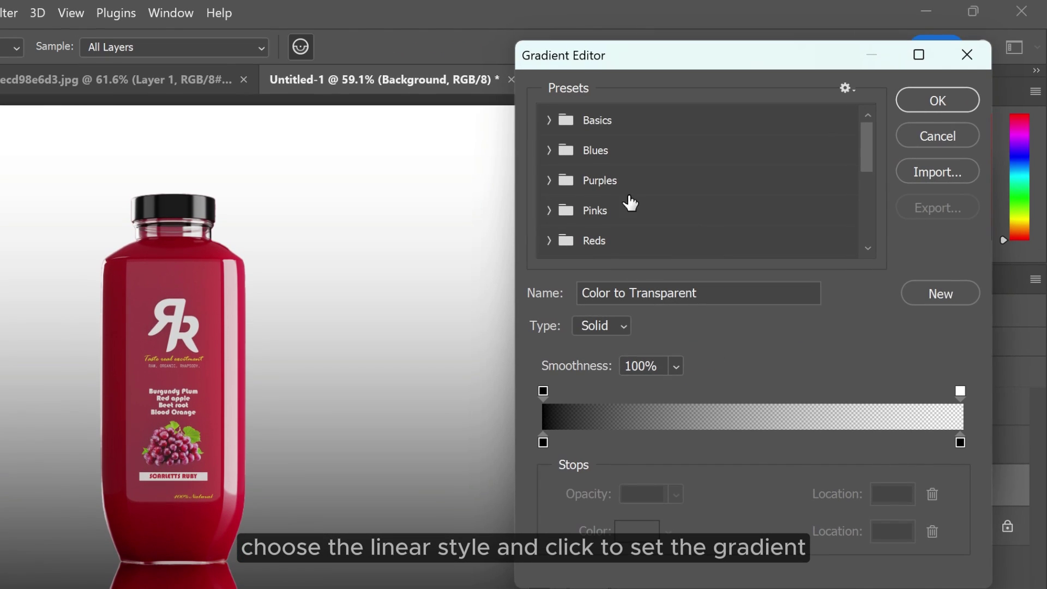
click(550, 121)
click(576, 152)
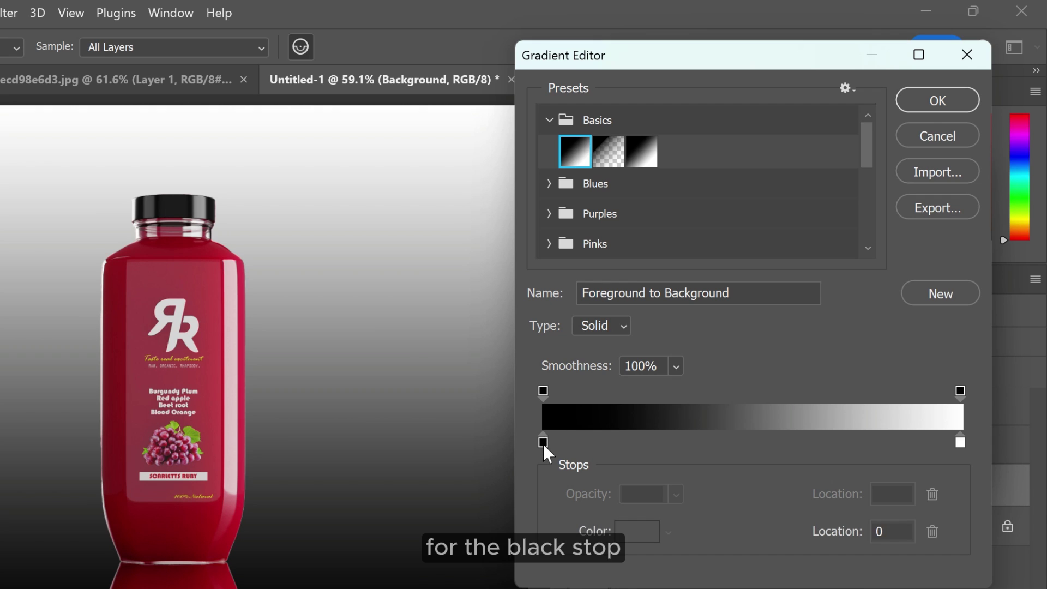
Set the gradient's black stop to a dark red sampled from the bottle's base (H 357, S 96, B 29).
double_click(543, 443)
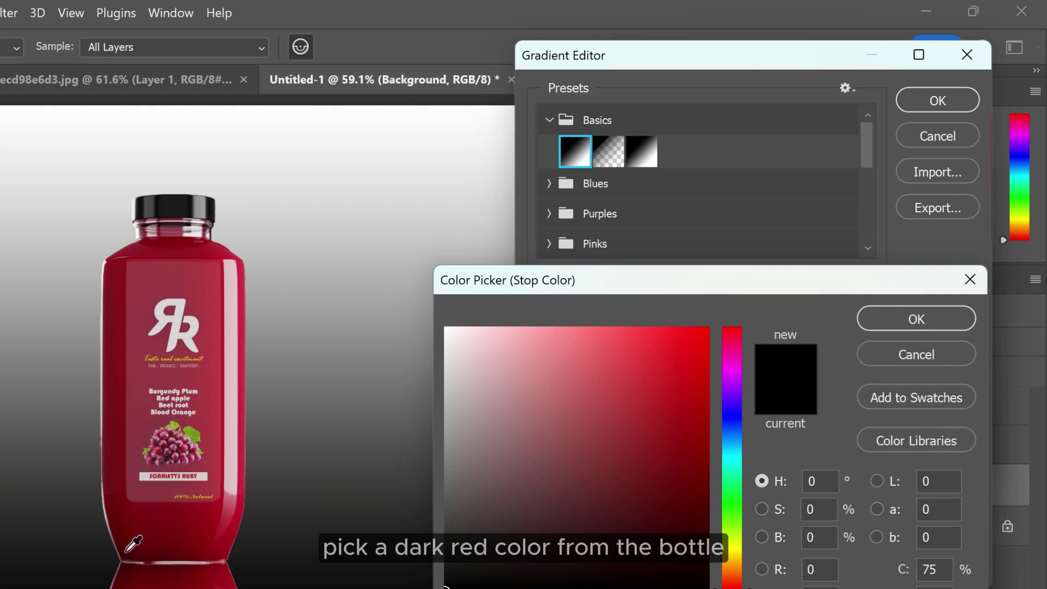
click(130, 548)
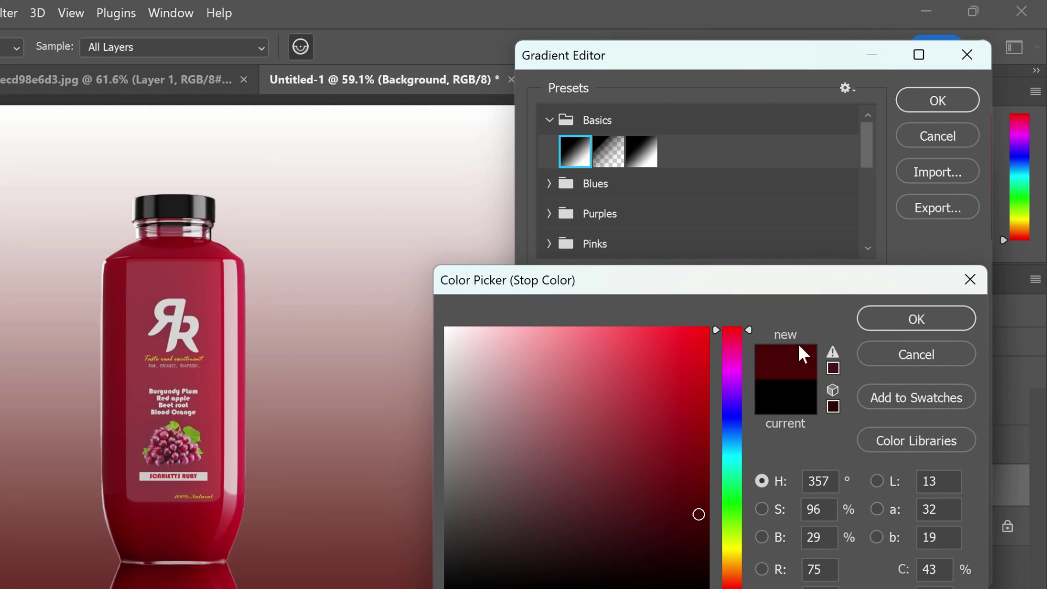
click(916, 319)
Set the gradient's white stop to a light red sampled from the bottle's label (H 354, S 68, B 75) and apply the gradient fill.
double_click(961, 442)
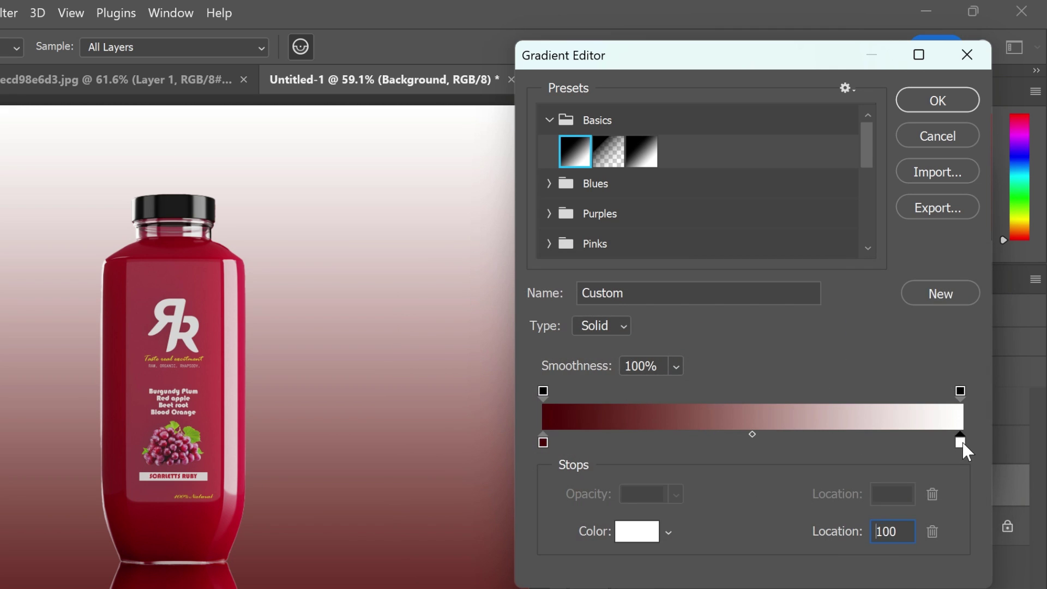
click(217, 296)
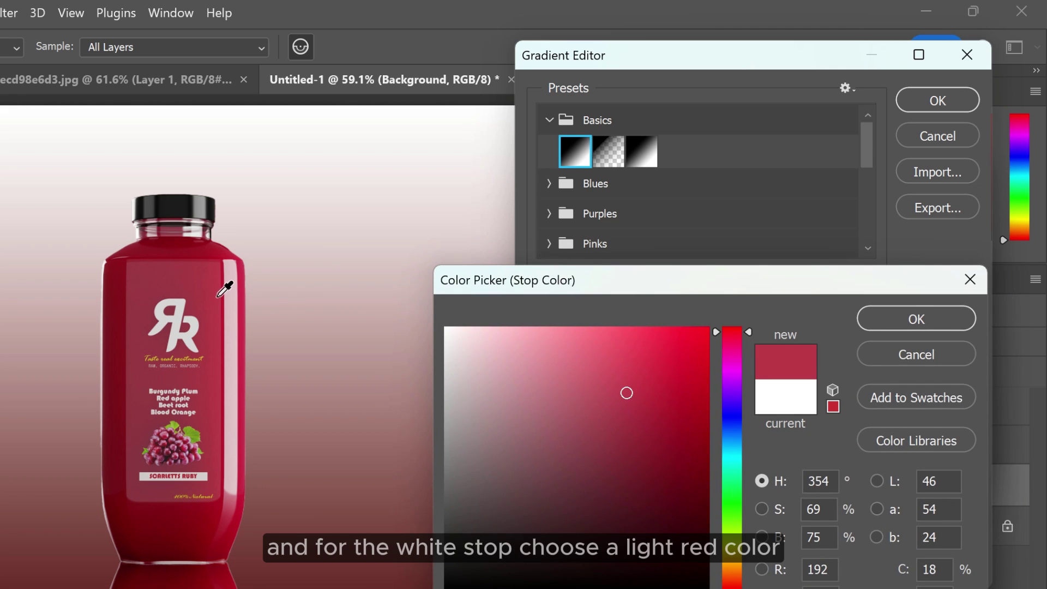
click(220, 295)
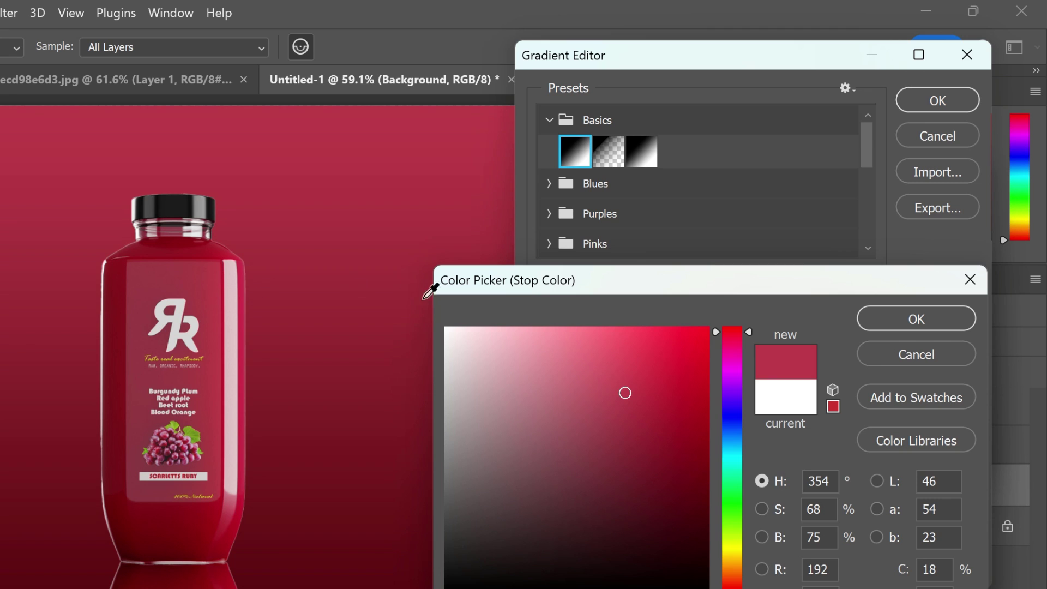
click(882, 312)
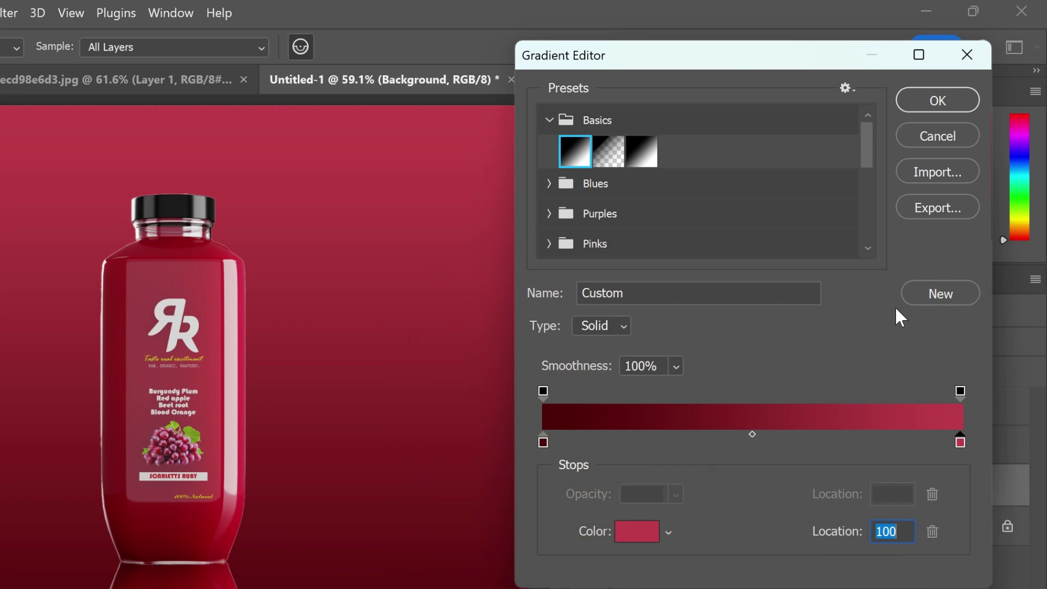
click(906, 101)
click(946, 223)
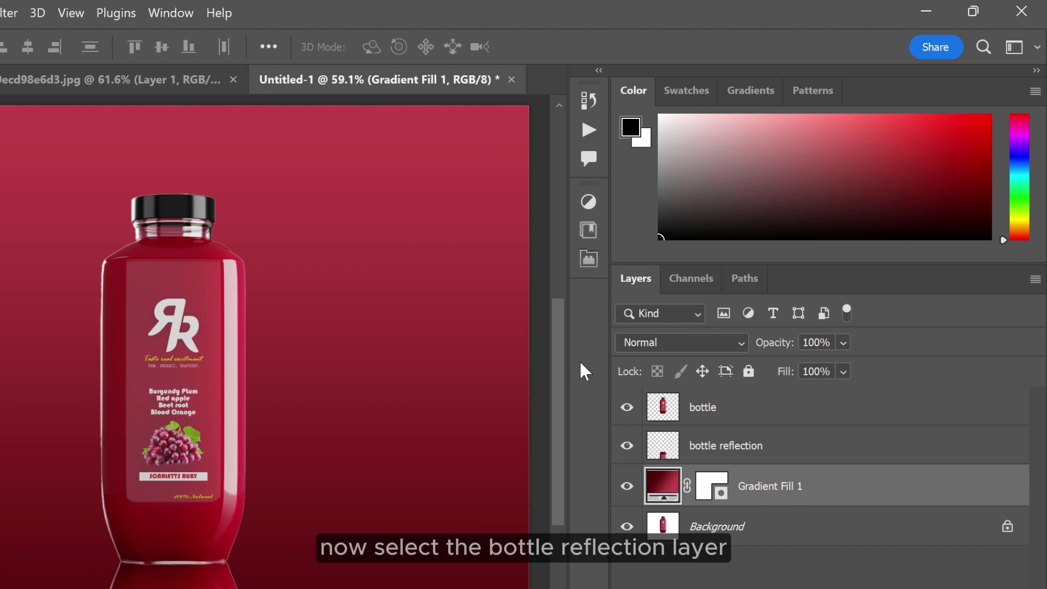
Mask the bottle reflection layer and fade it with the middle Basics preset as a linear gradient from bottle base to canvas bottom, midpoint slightly raised.
click(785, 447)
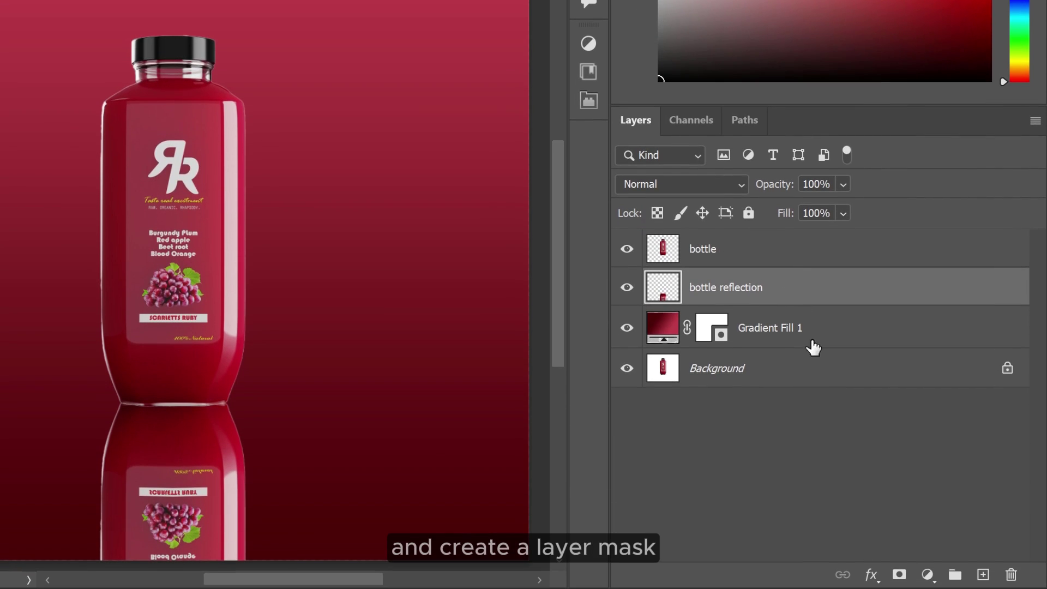
click(900, 577)
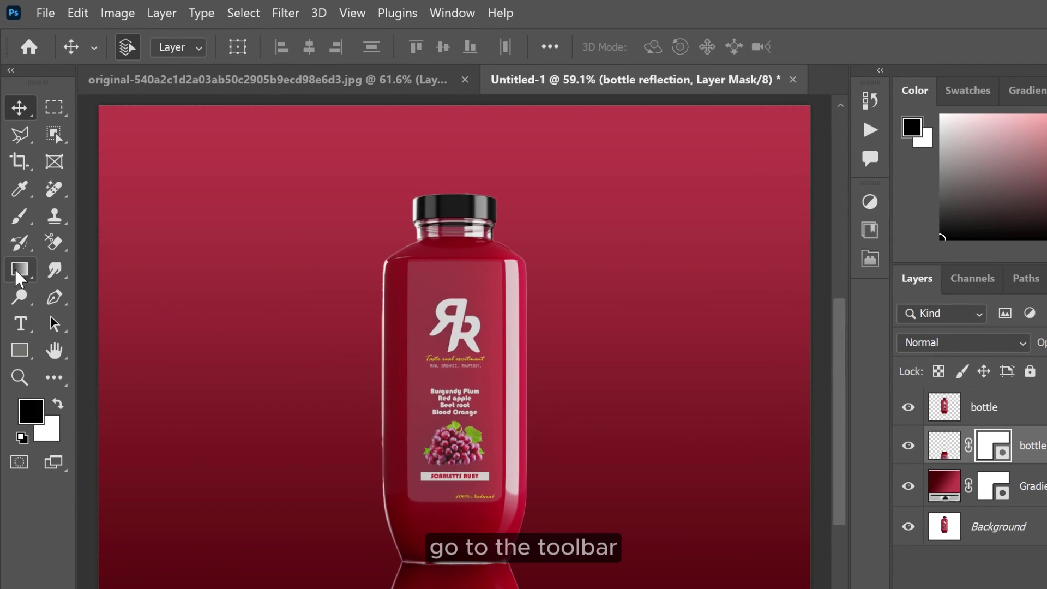
drag(17, 272, 69, 275)
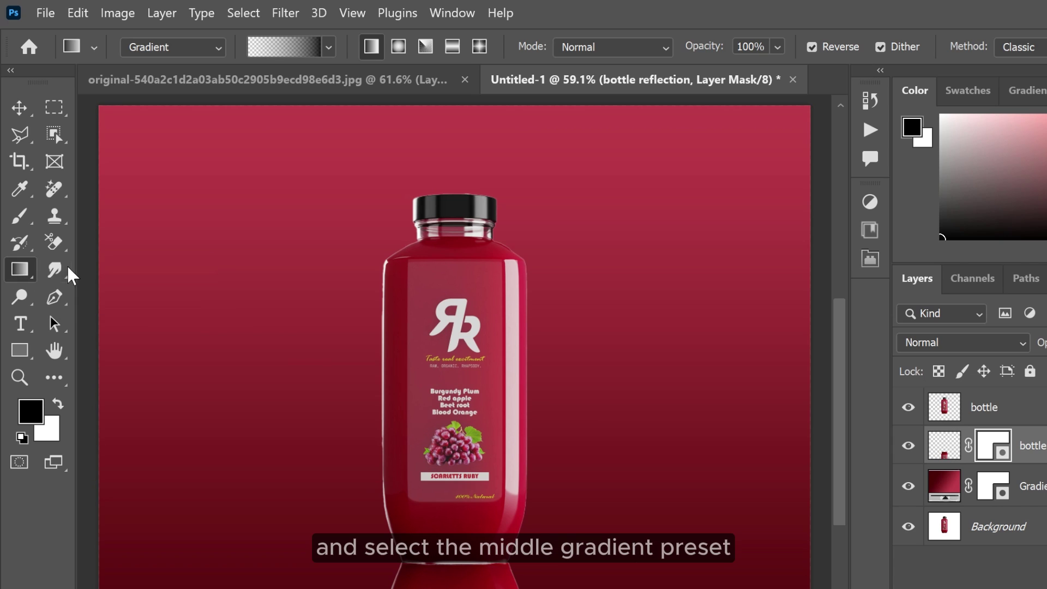
click(267, 49)
click(228, 113)
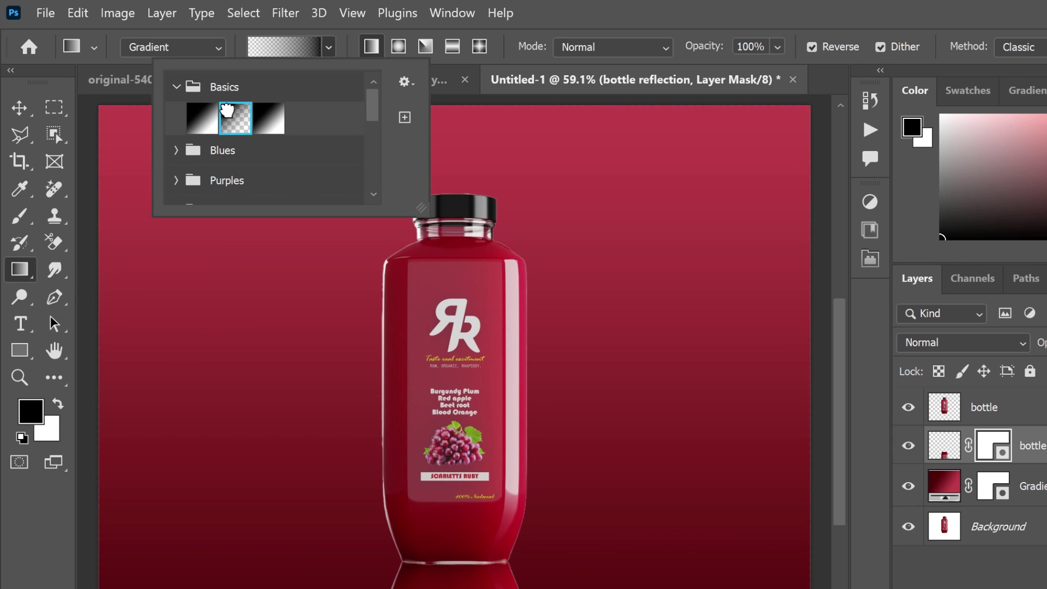
click(274, 53)
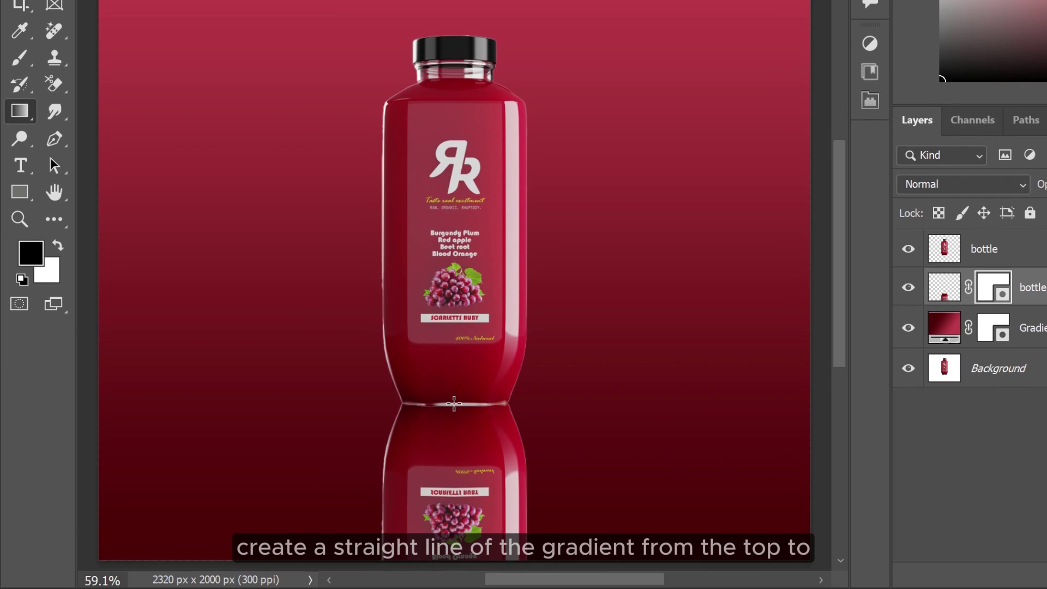
drag(455, 403, 453, 564)
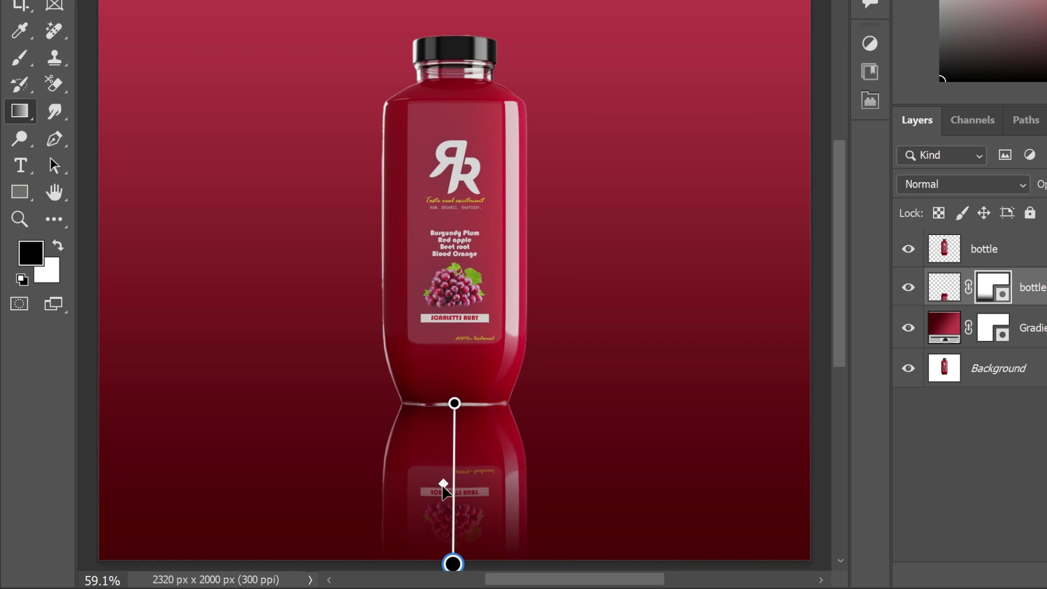
drag(443, 485, 444, 479)
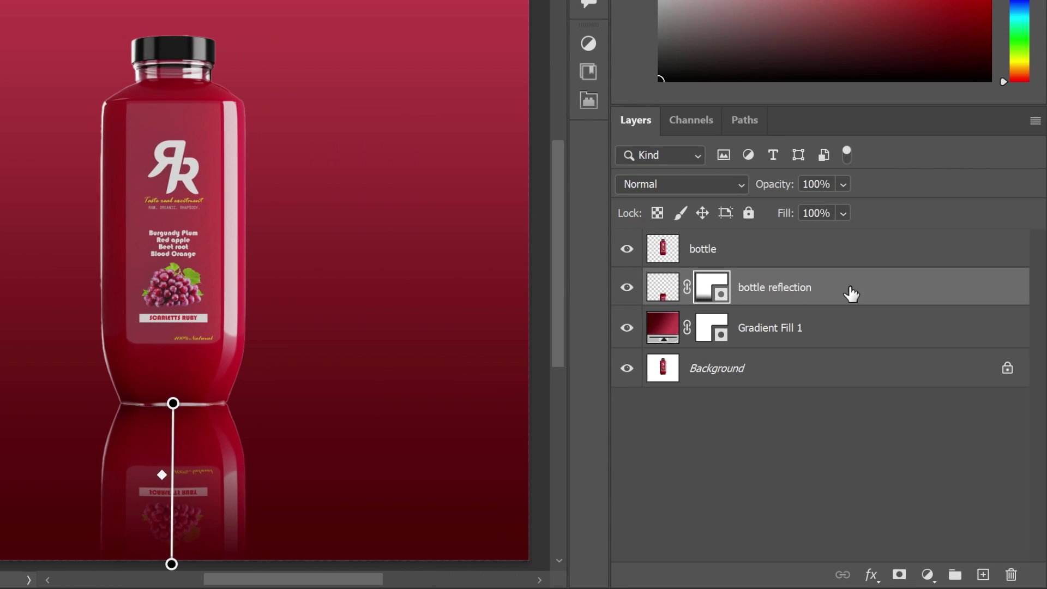
Set the bottle reflection layer's opacity to 65%.
click(854, 292)
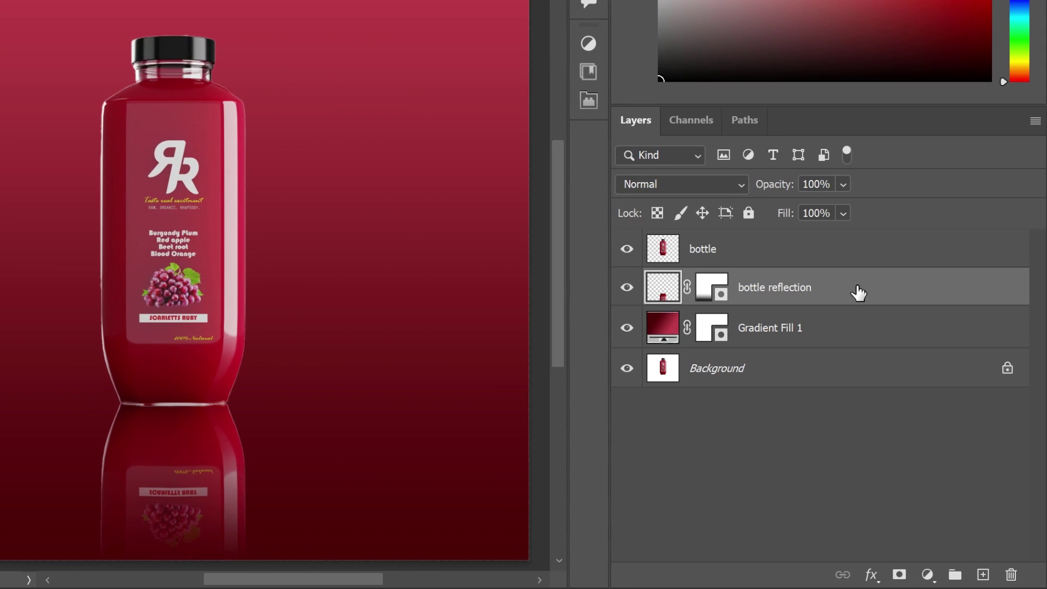
click(843, 186)
drag(897, 209, 863, 208)
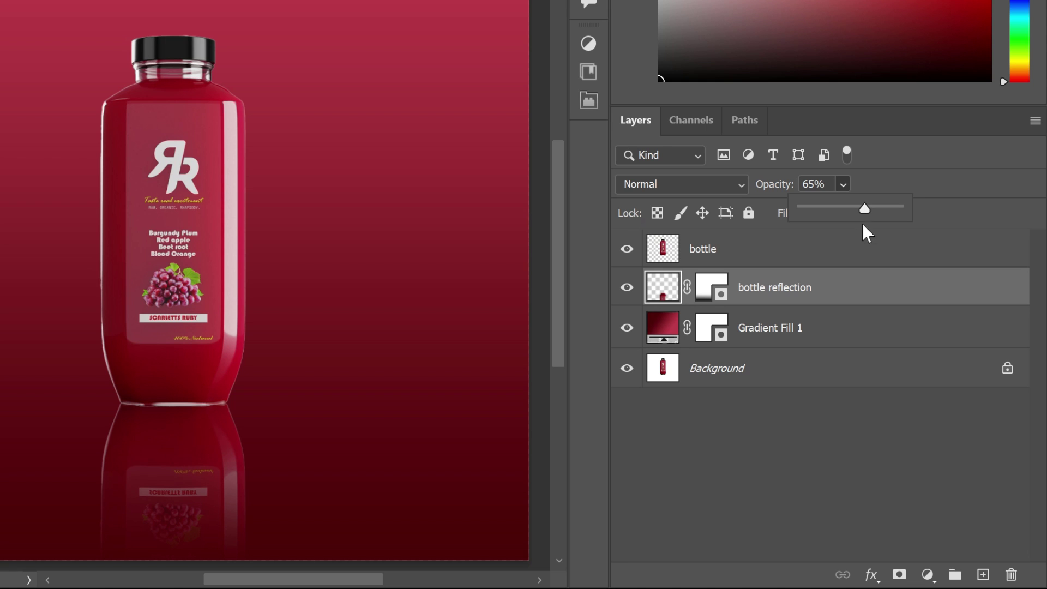
Add a Tilt-Shift blur to the reflection layer, tighten its lower transition zone, and move the focus band down to the bottle's base.
click(831, 289)
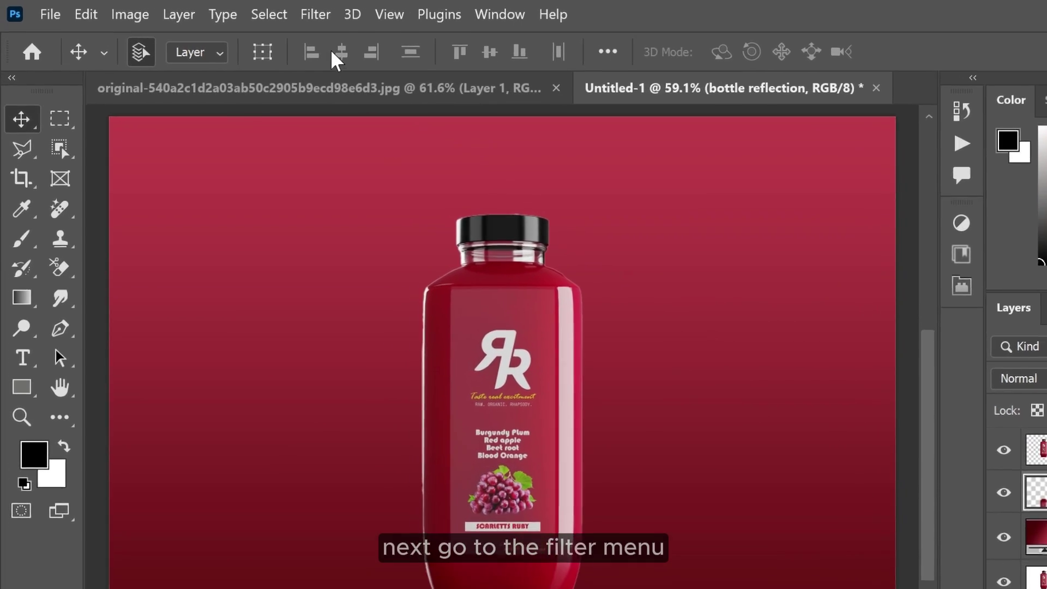
click(285, 12)
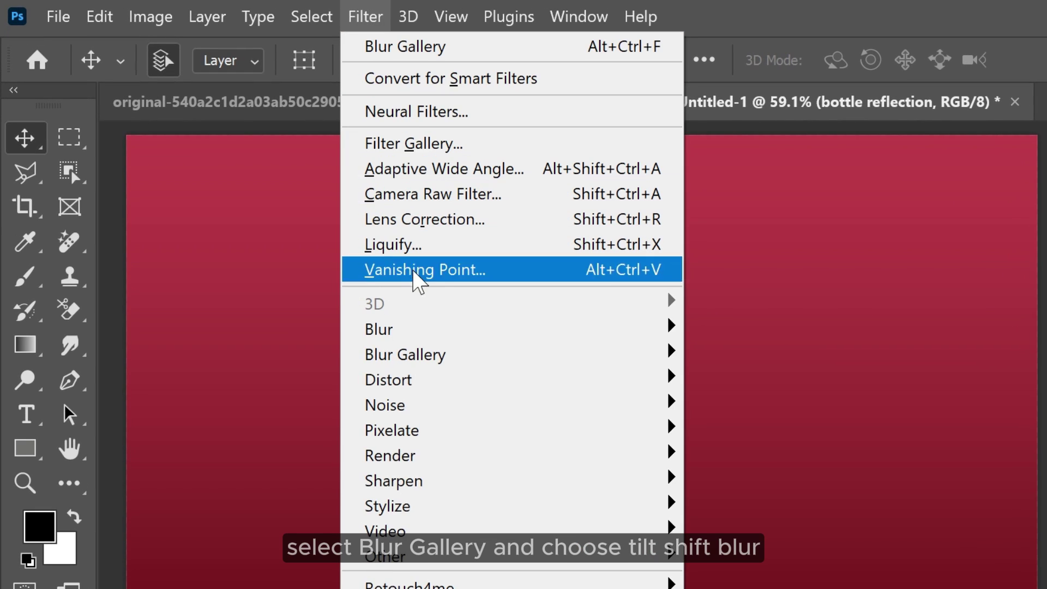
mouse_move(381, 356)
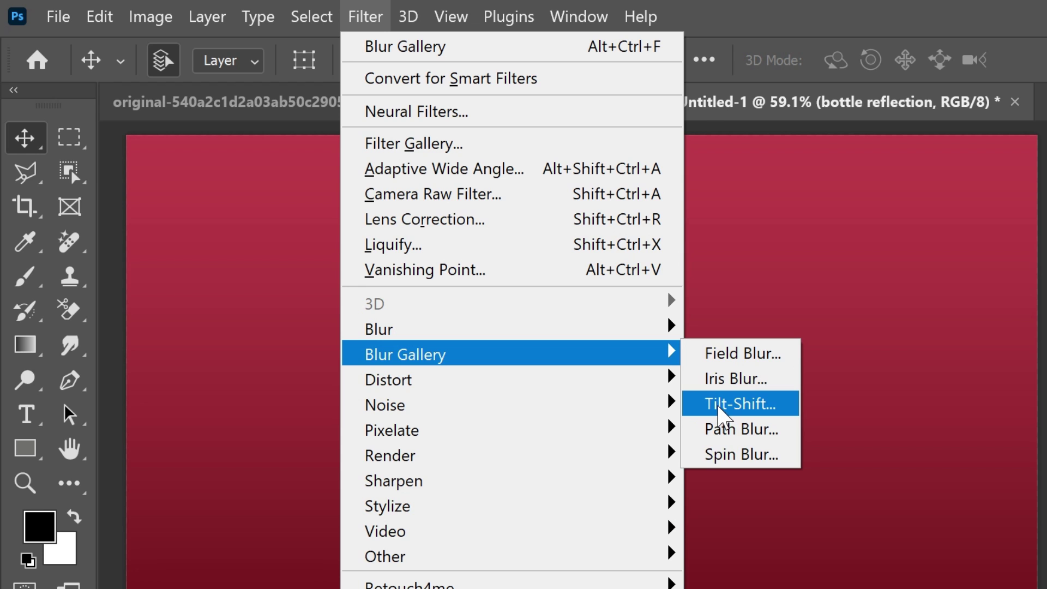
click(731, 406)
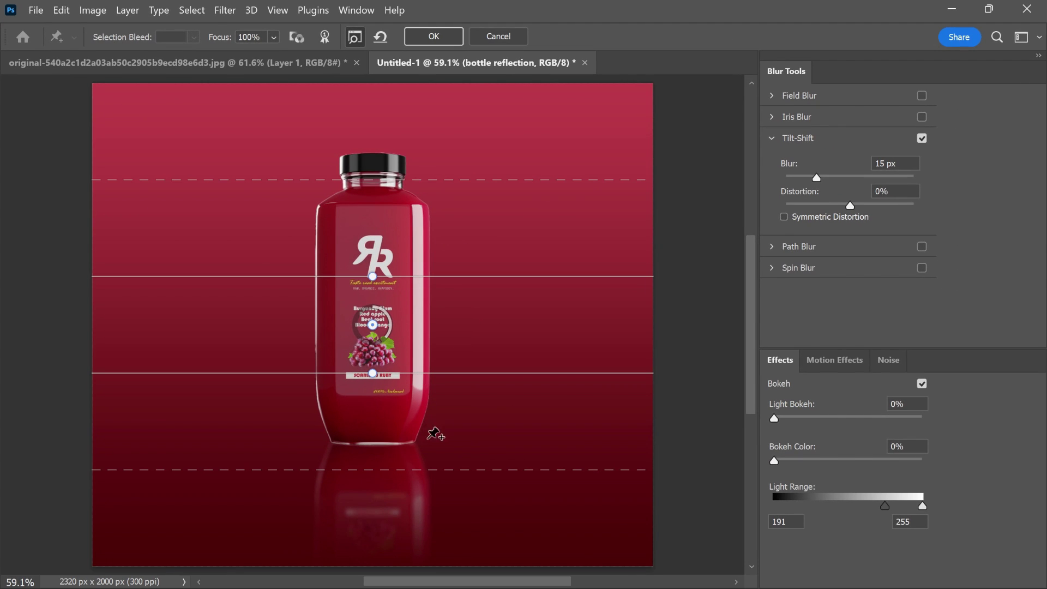
drag(432, 444, 432, 408)
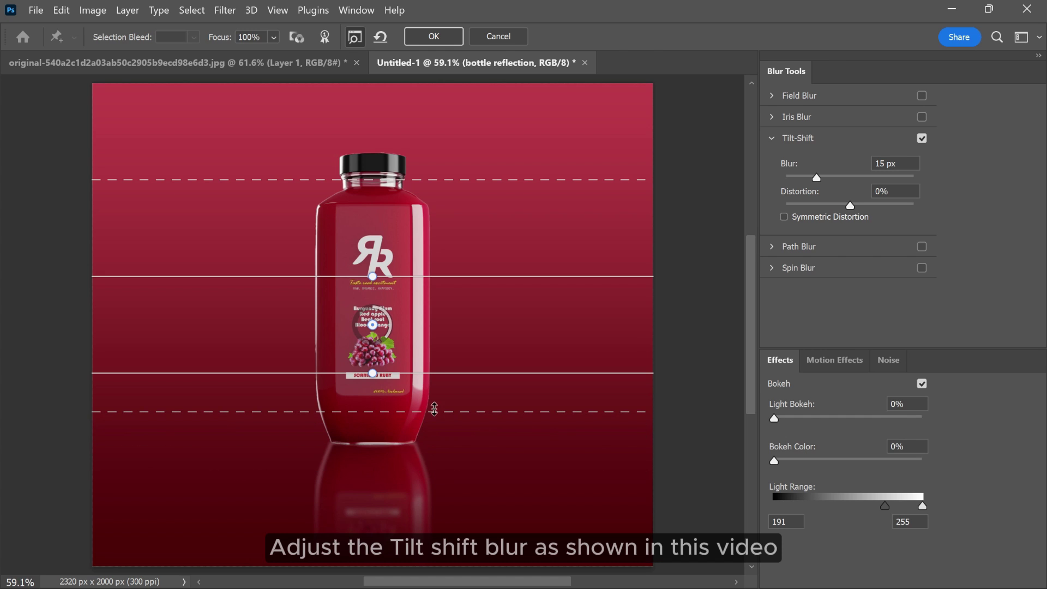
drag(435, 368, 433, 352)
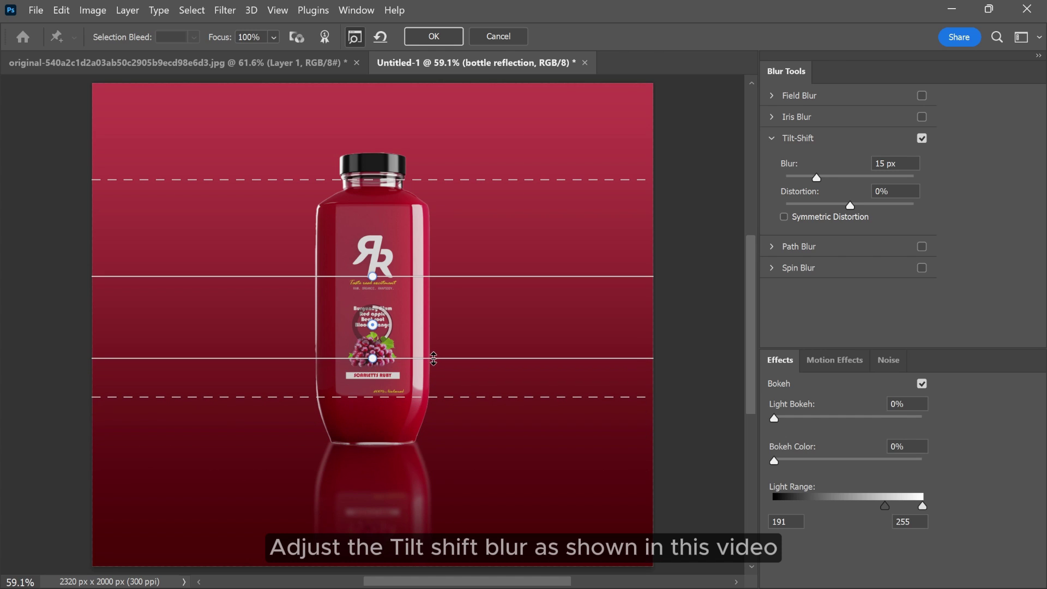
drag(373, 325, 400, 452)
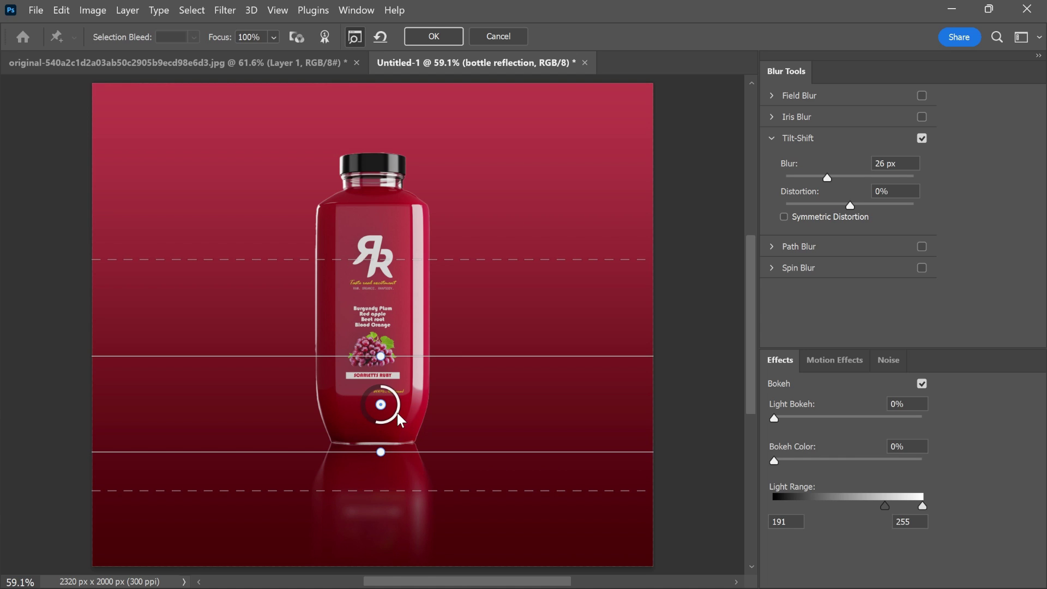
Lower the Tilt-Shift focus line slightly, set the blur to 18 px, and apply the filter.
drag(381, 423, 403, 458)
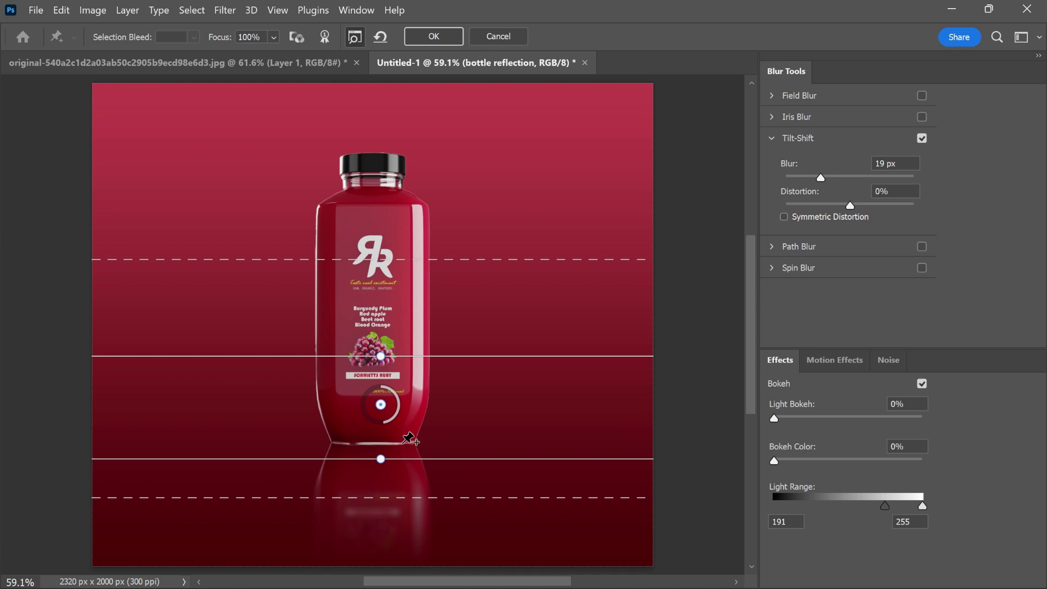
drag(389, 421, 386, 428)
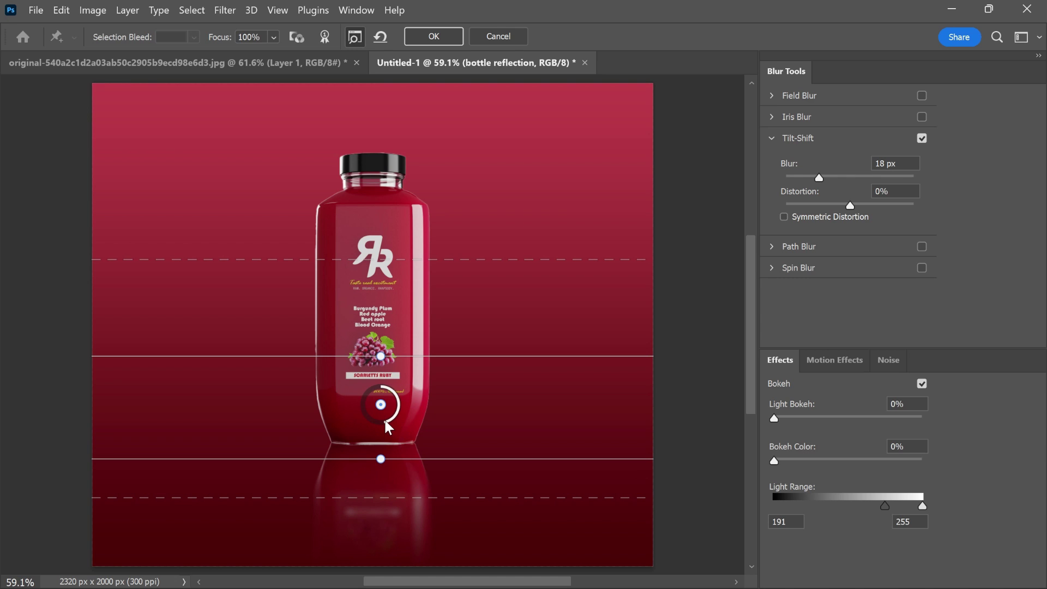
click(411, 37)
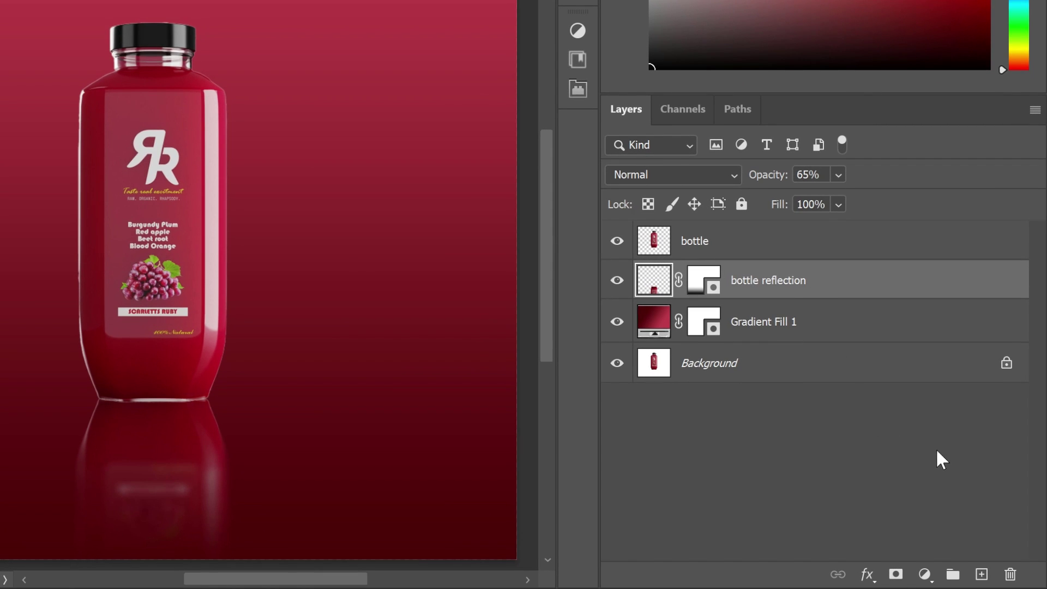
Create a new layer above the bottle reflection layer and name it "dark shadow".
click(982, 574)
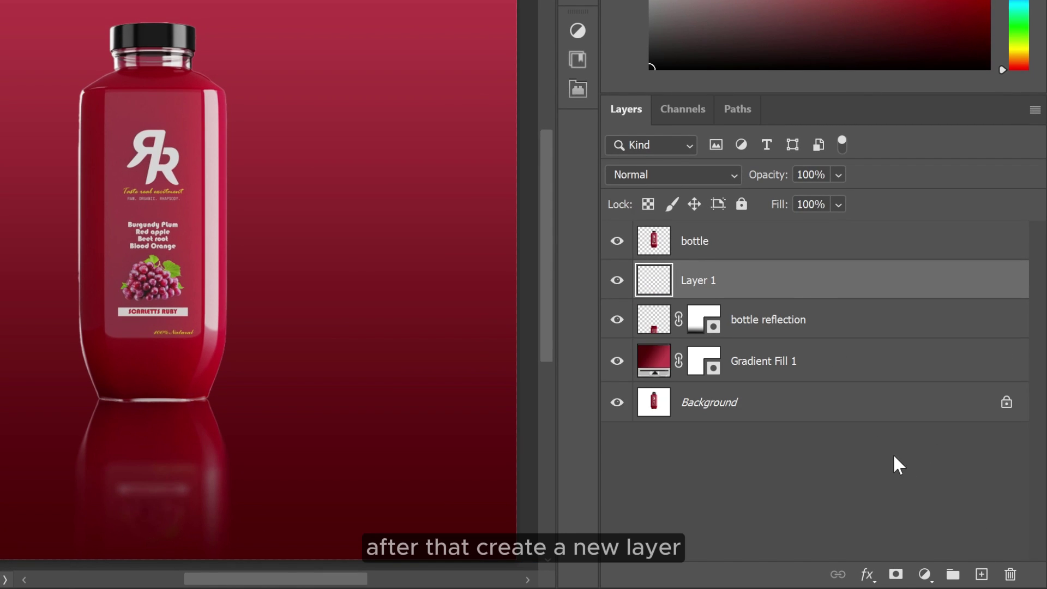
double_click(709, 281)
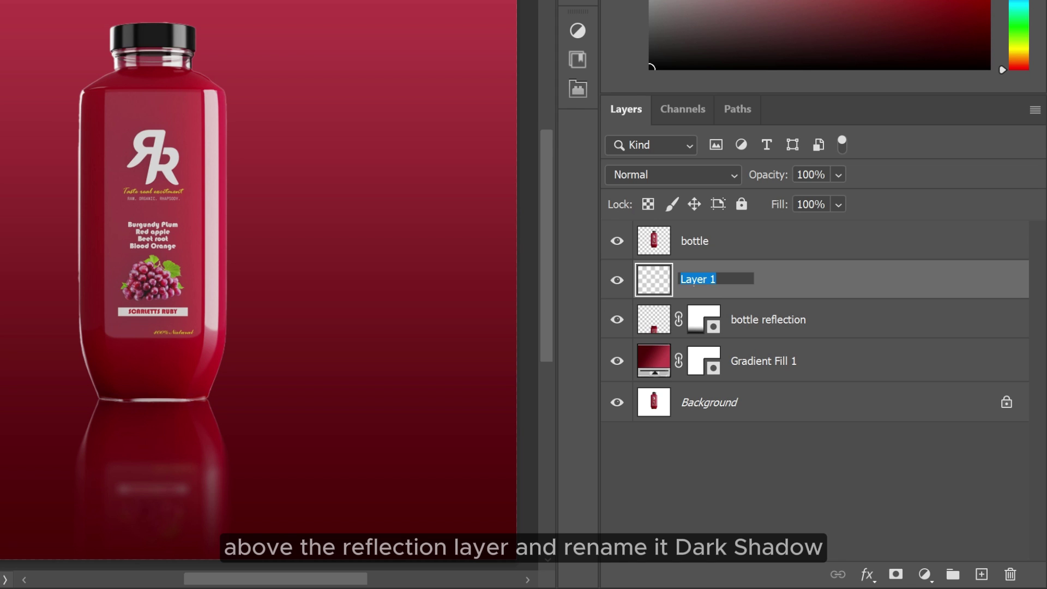
text(dark sha)
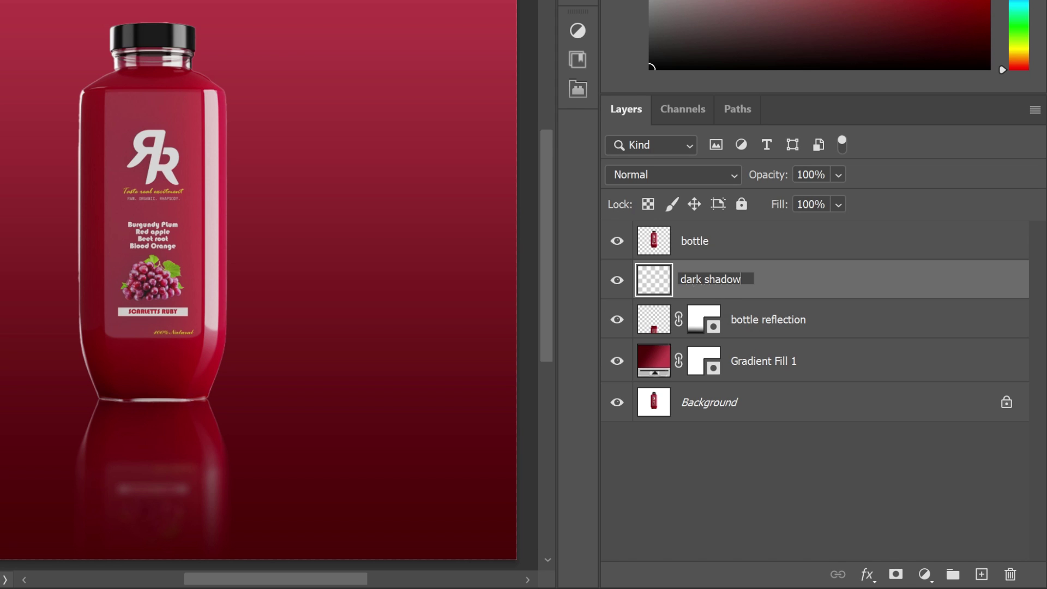
text(dow)
key(Return)
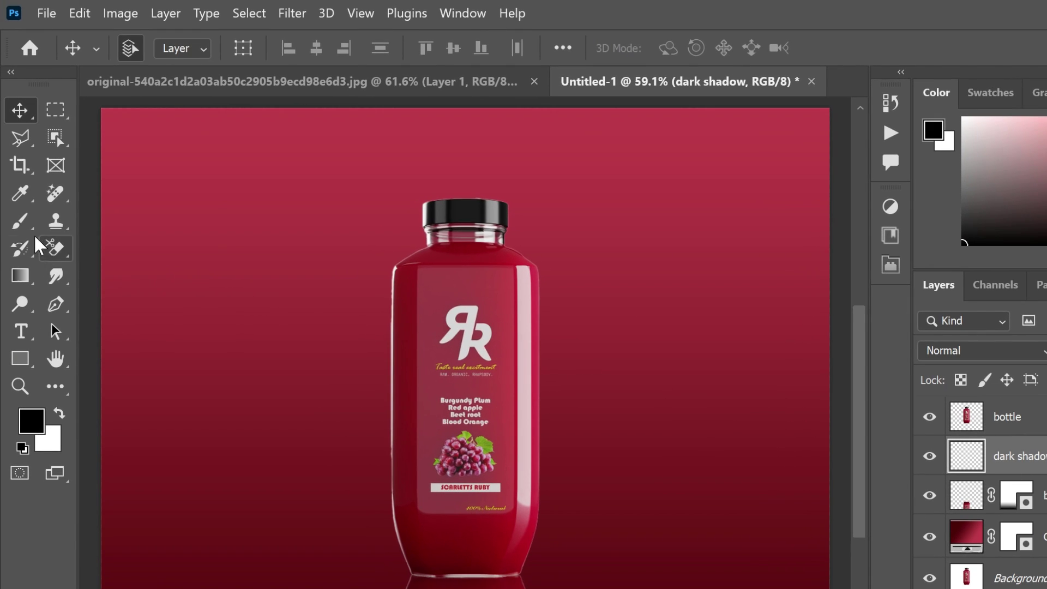
Set up the Brush tool with 100% flow and flatten the Soft Round tip into a thin horizontal ellipse.
right_click(22, 221)
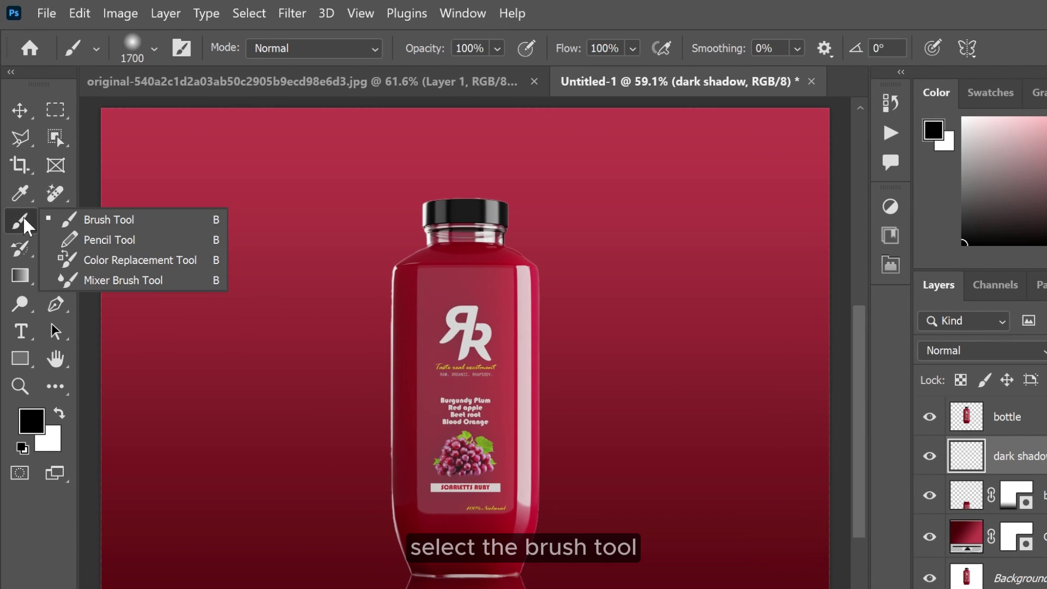
click(99, 224)
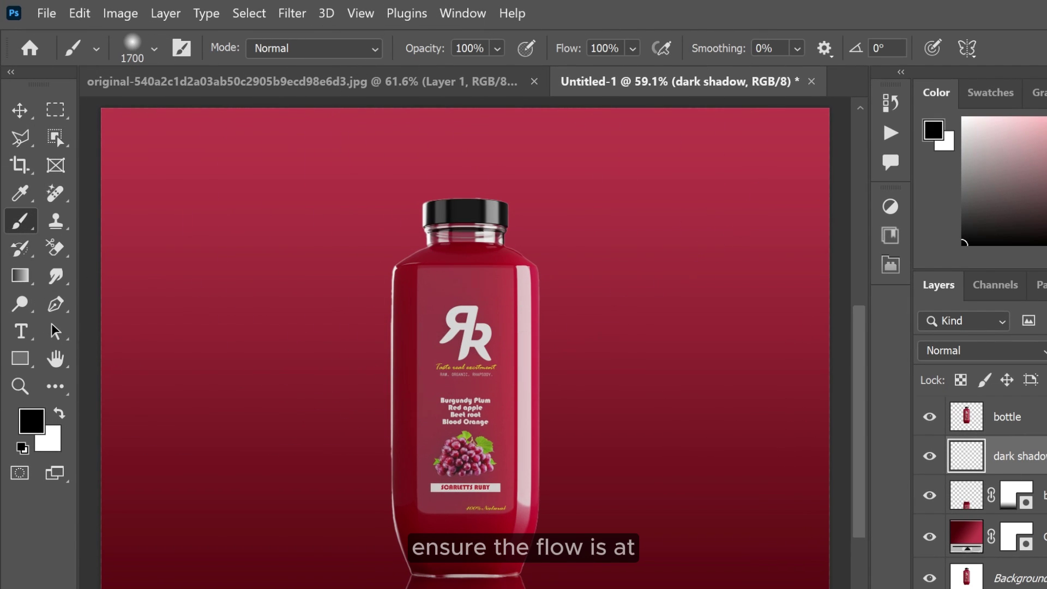
click(634, 50)
click(635, 47)
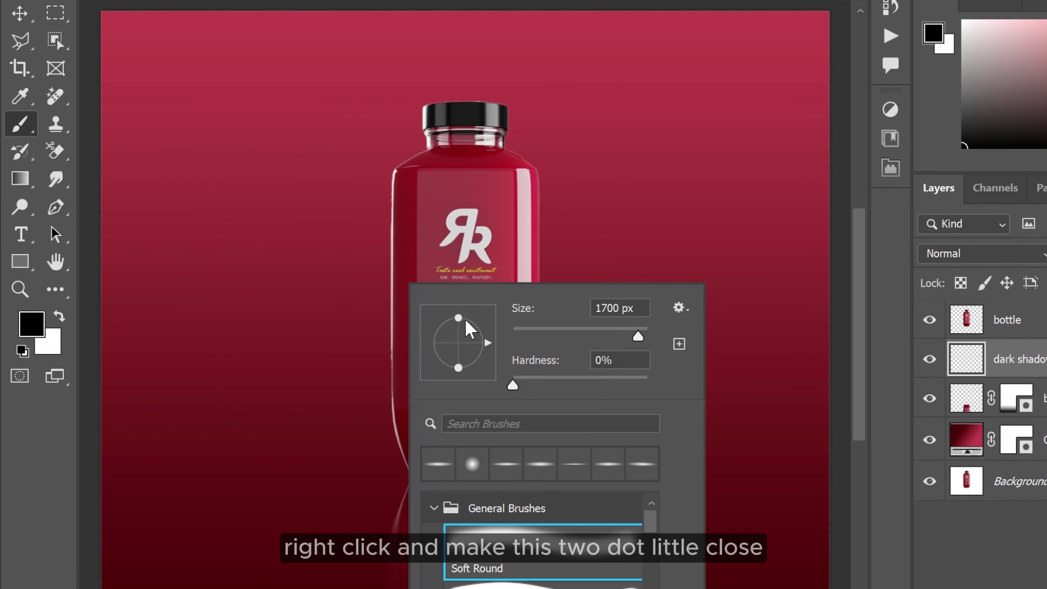
drag(458, 318, 457, 326)
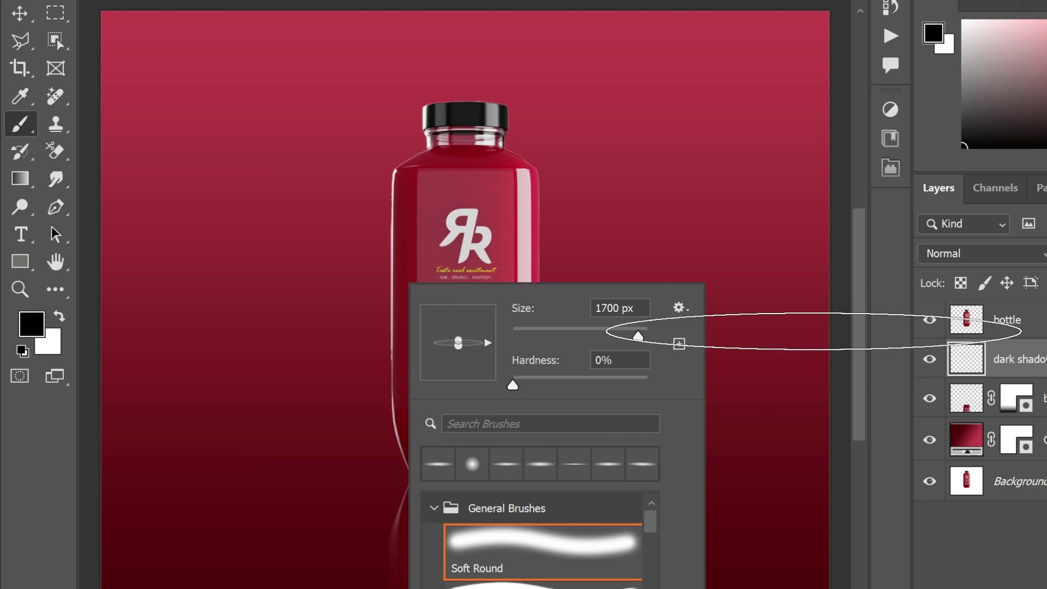
click(1031, 366)
Enlarge the flattened brush slightly beyond the bottle base's width and paint one black shadow dab centred under the base.
scroll(498, 496, up, 4)
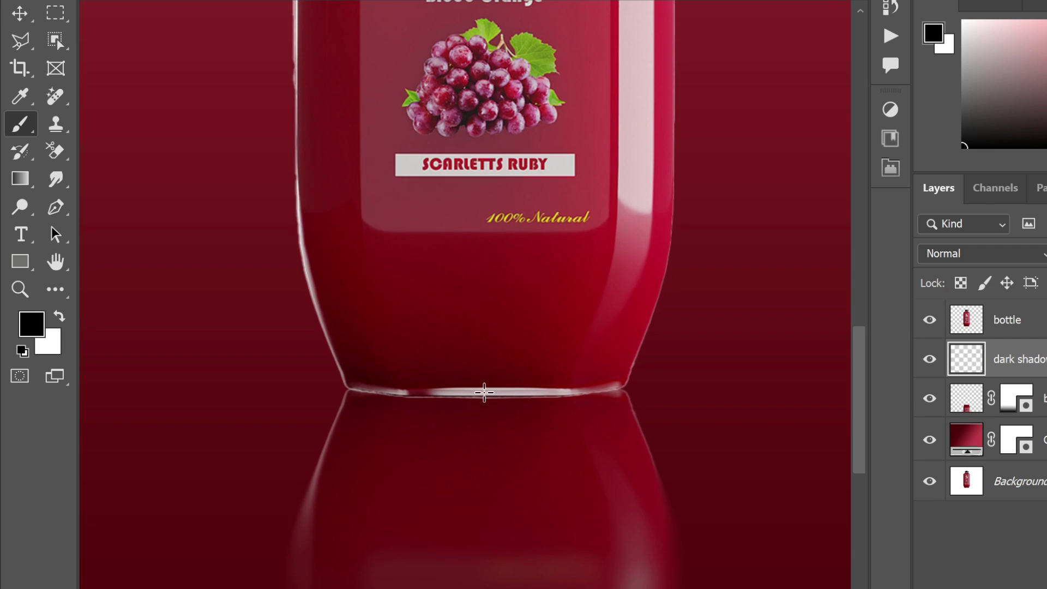
key(bracketright)
key(bracketright)
key(bracketright)
key(bracketright)
key(bracketright)
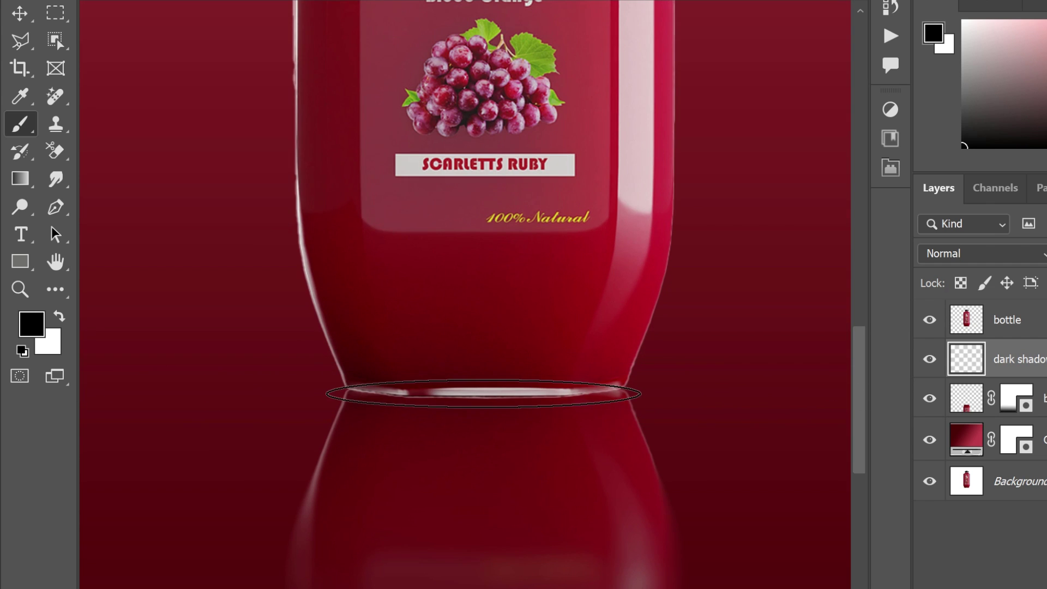
key(bracketright)
key(bracketright)
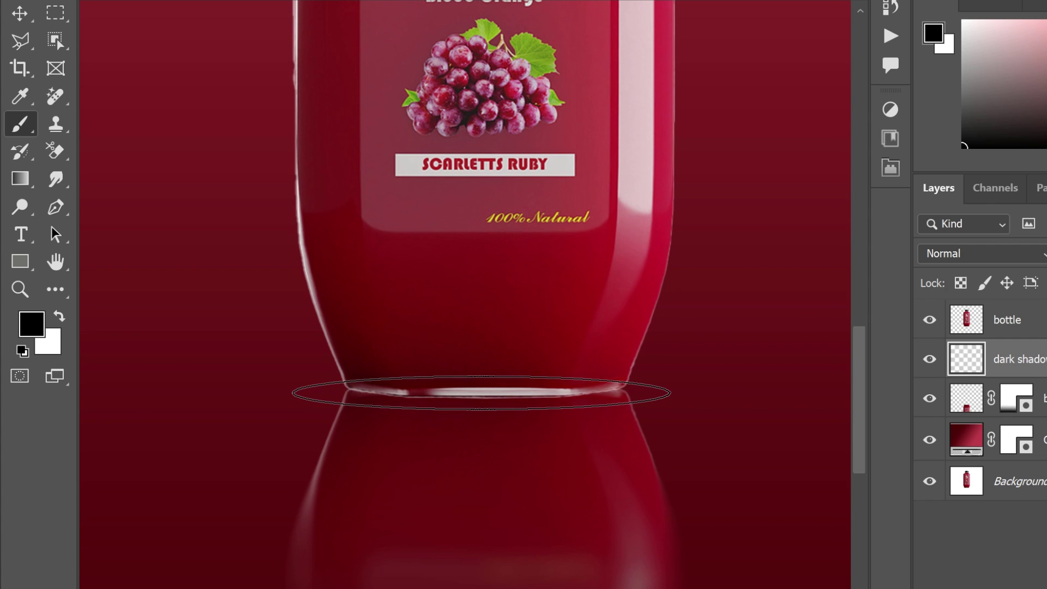
click(481, 392)
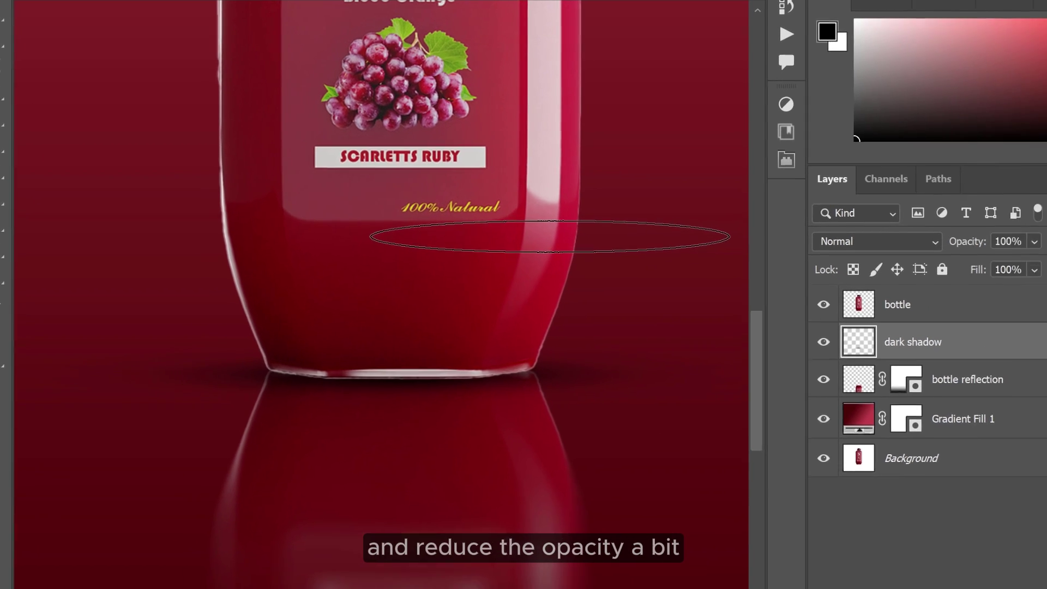
Reduce the dark shadow layer's opacity to 80%.
key(v)
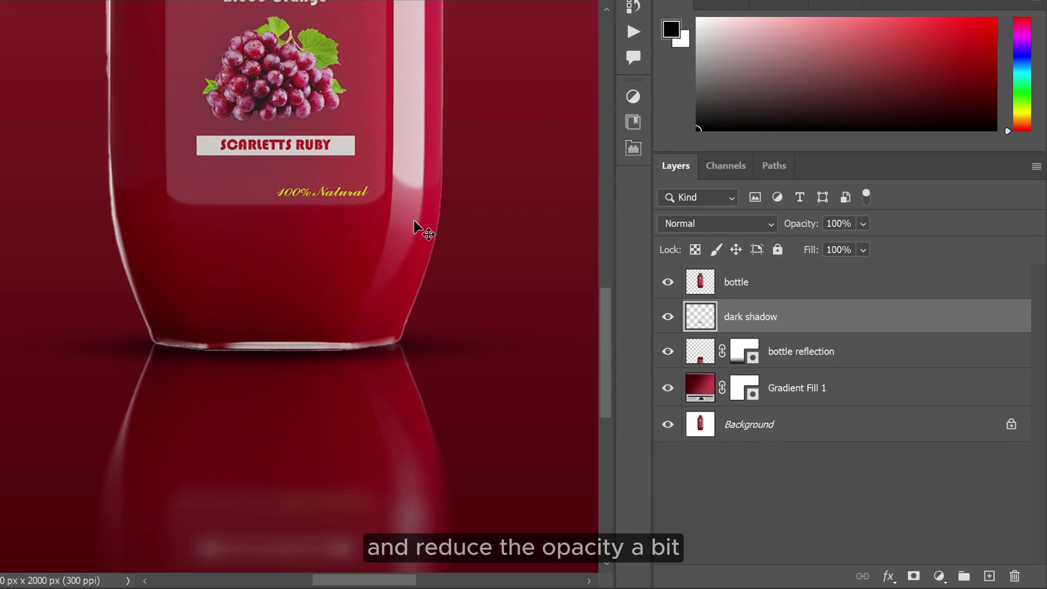
click(863, 224)
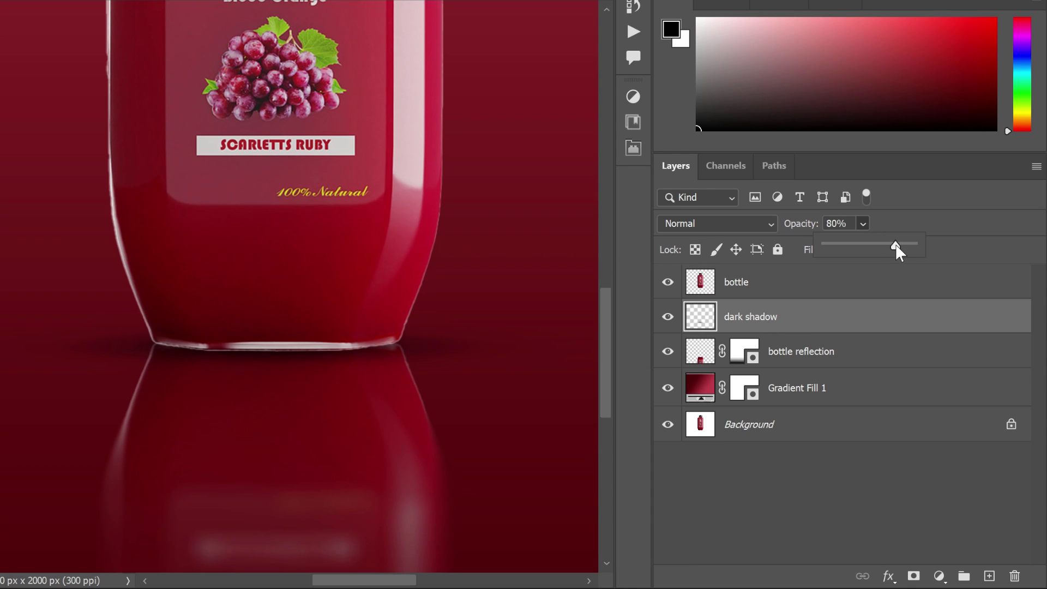
click(460, 247)
scroll(328, 298, down, 4)
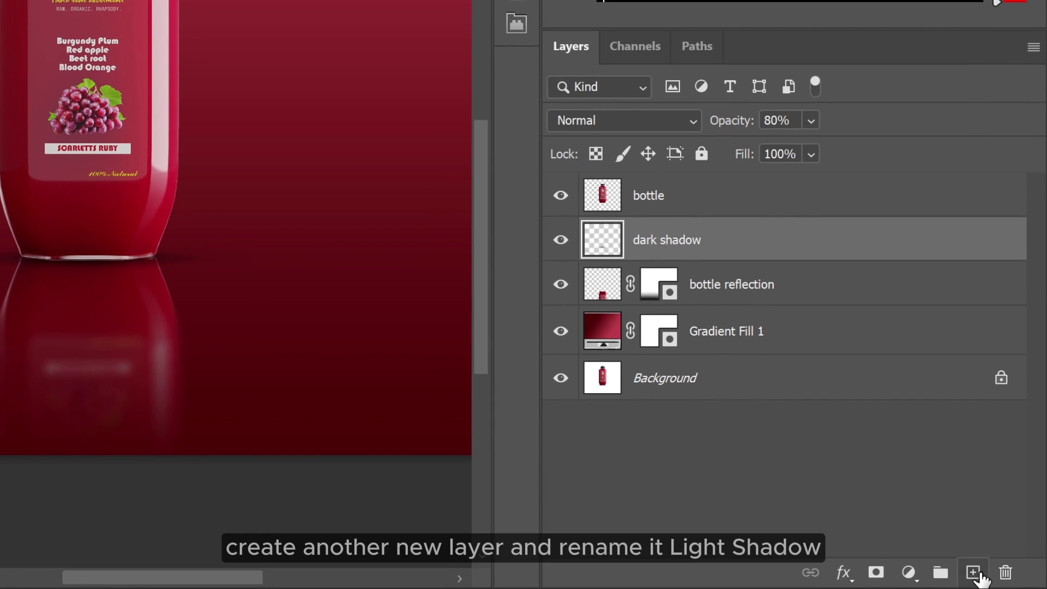
Create a new layer above the dark shadow layer and name it "light shadow".
click(990, 576)
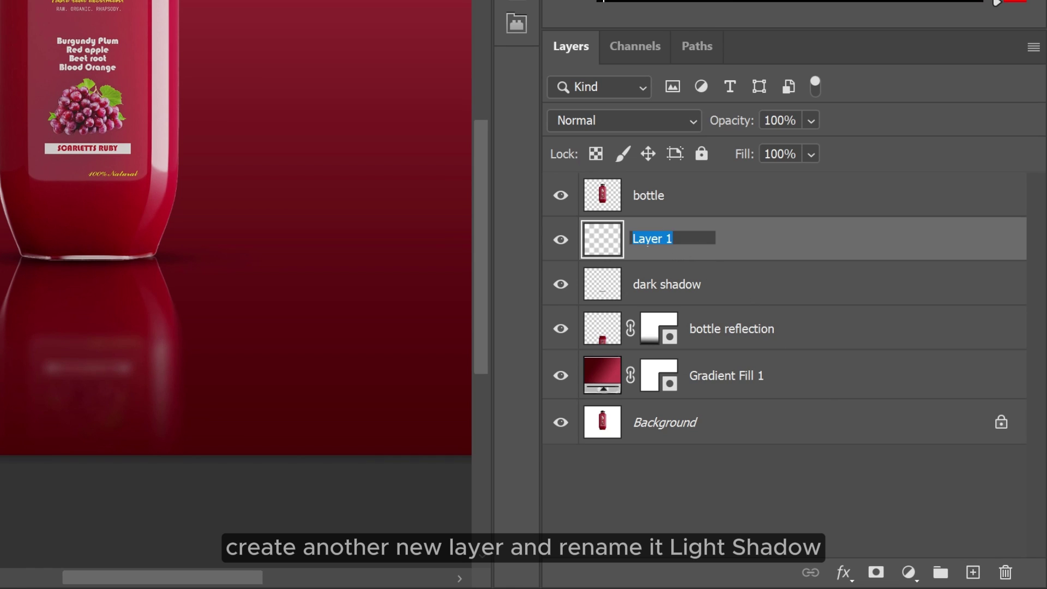
text(light s)
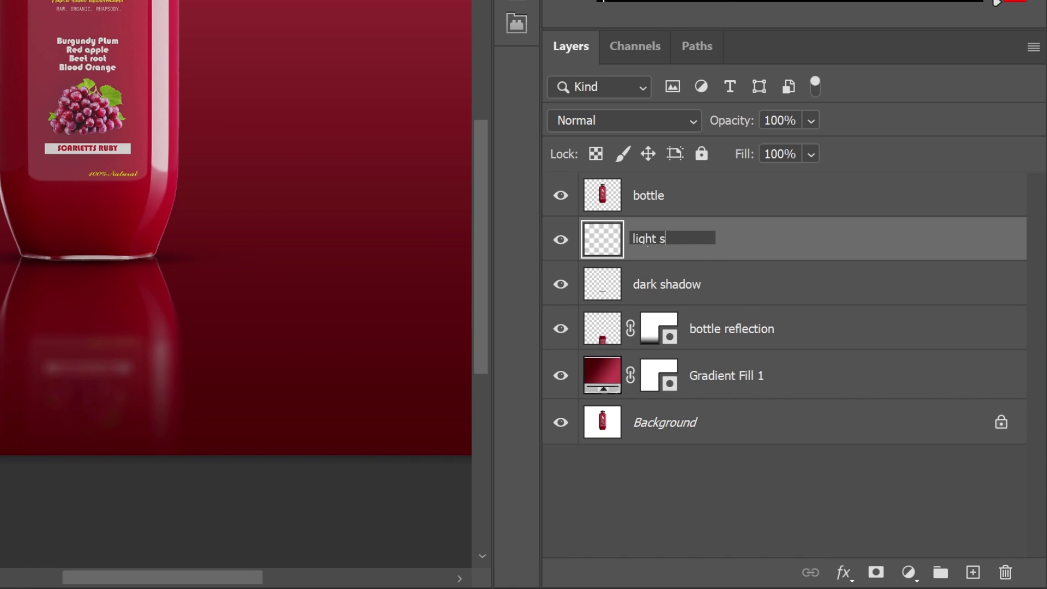
text(hadow)
key(Return)
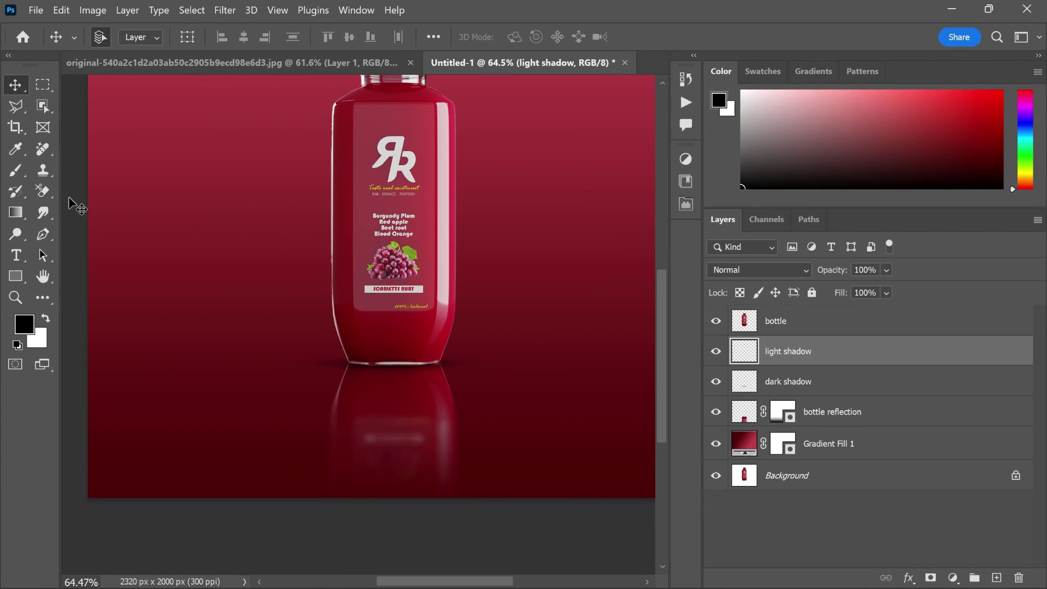
Enlarge the flattened black brush to well over the bottle's width and paint one wide shadow dab centred under the base.
click(18, 172)
key(])
key(])
key(])
key(])
key(])
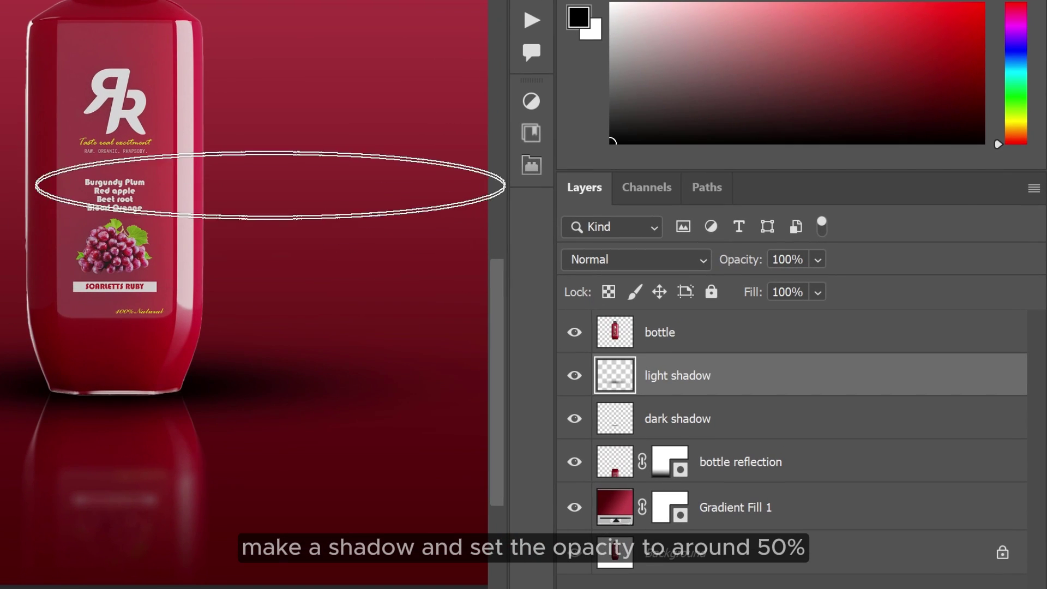
Lower the light shadow layer's opacity to 32% and the dark shadow layer's opacity to 47%.
click(816, 260)
drag(813, 284, 806, 284)
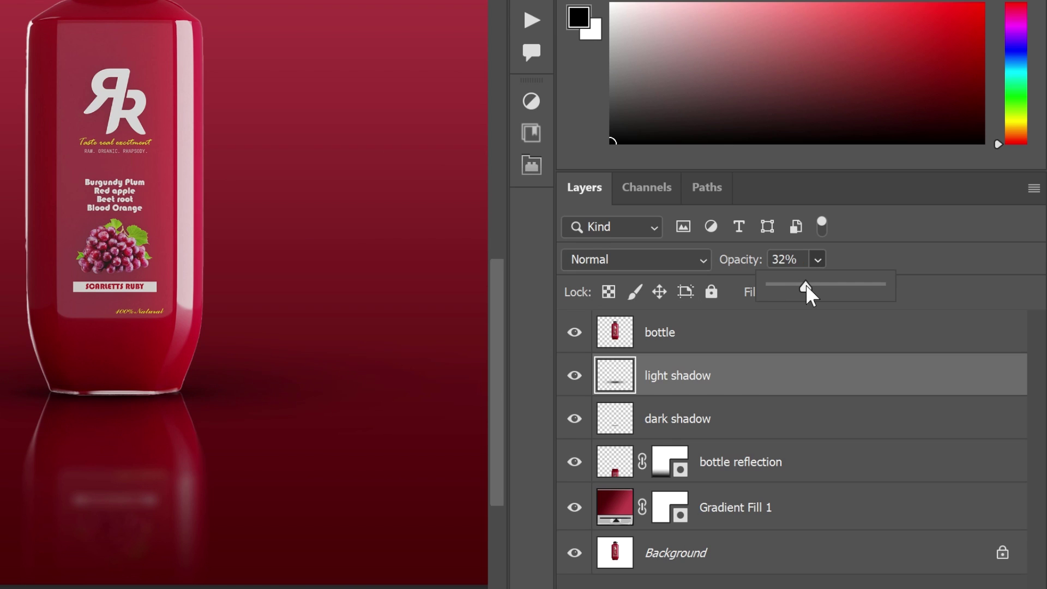
click(714, 420)
click(818, 260)
drag(872, 284, 833, 287)
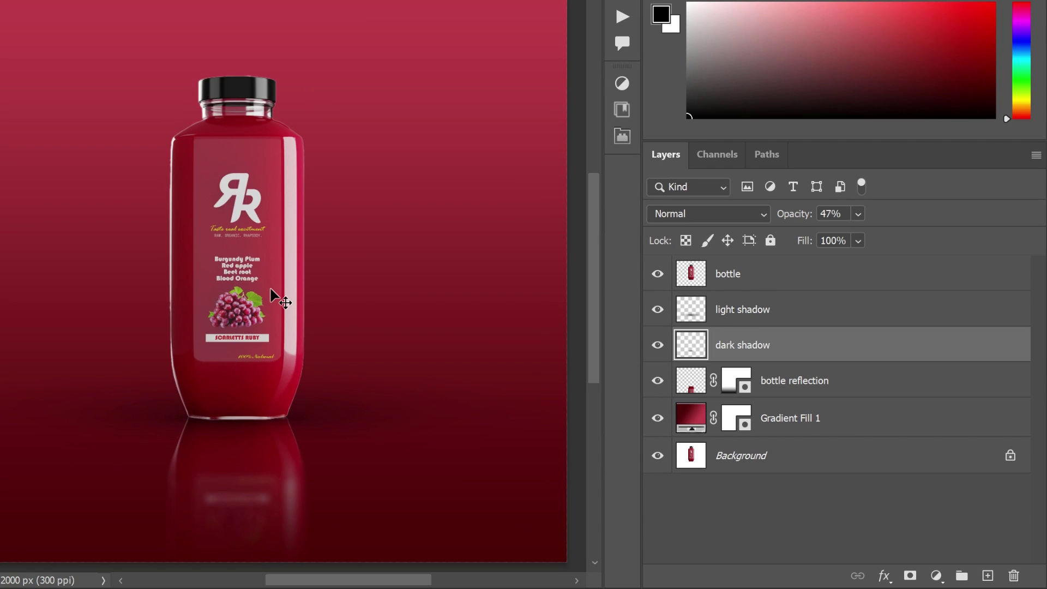
Add a new layer above the bottle and paint one black dab over its lower half with a circular 1600 px Soft Round brush.
click(719, 281)
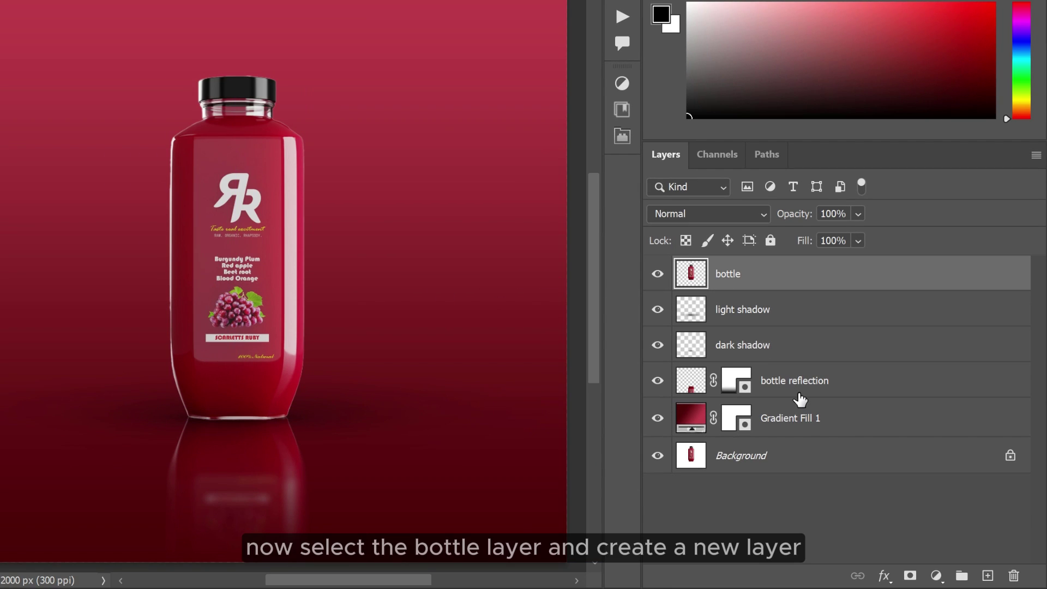
click(987, 575)
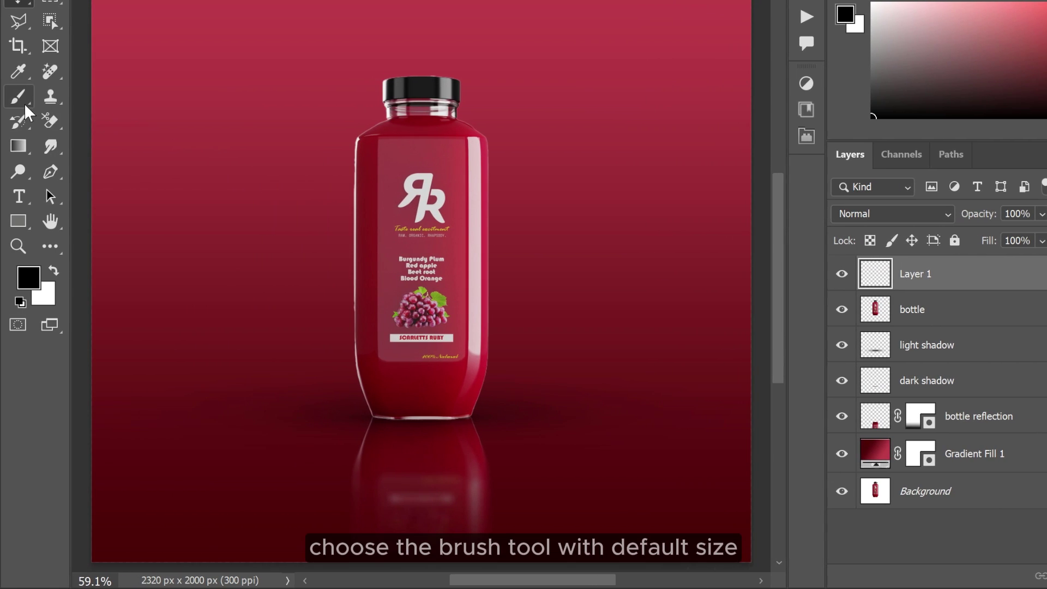
right_click(18, 96)
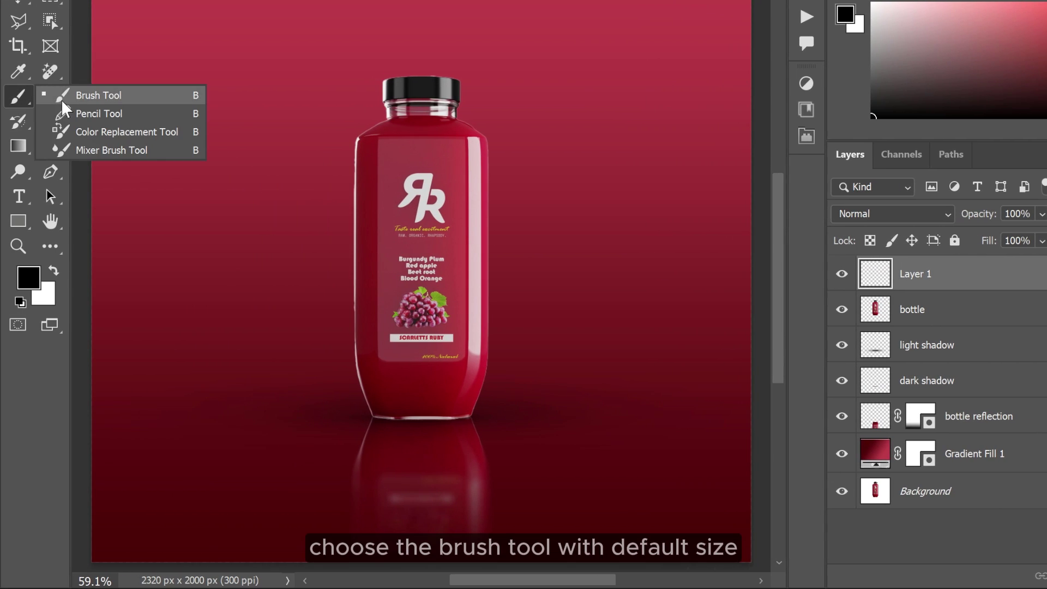
click(101, 95)
right_click(407, 256)
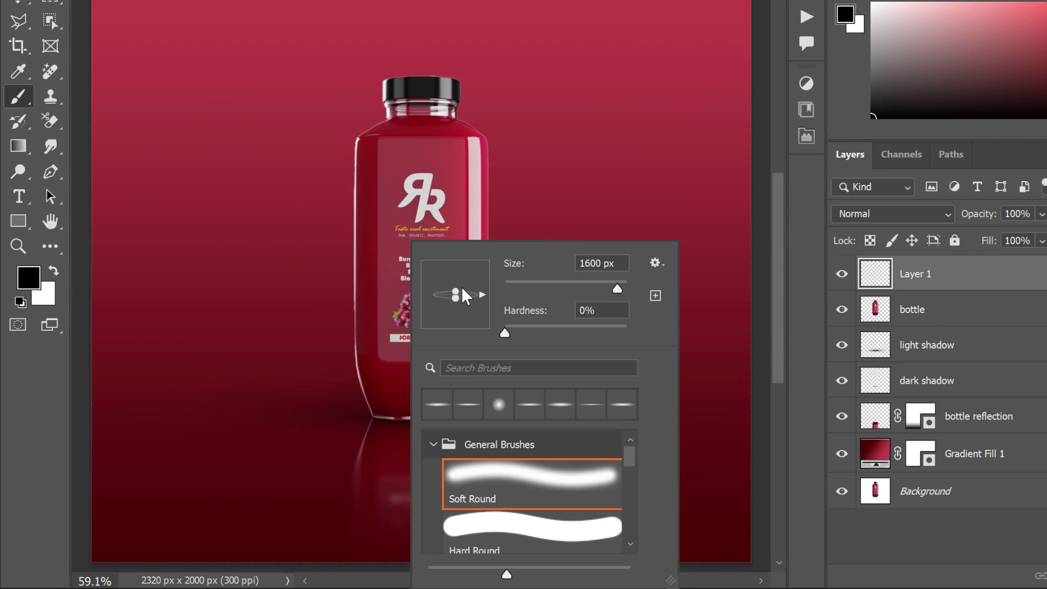
click(865, 281)
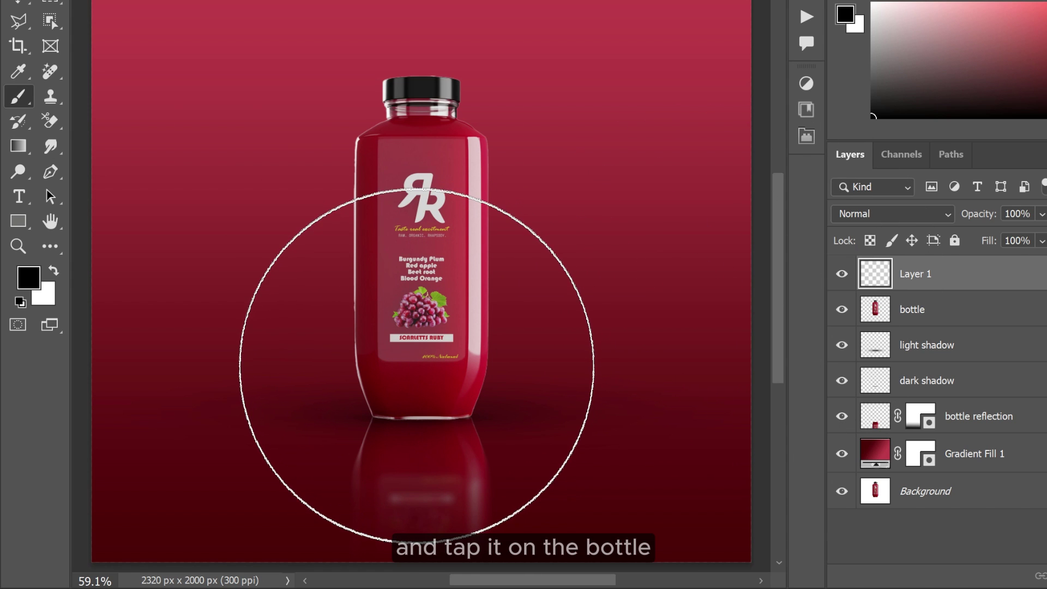
click(428, 361)
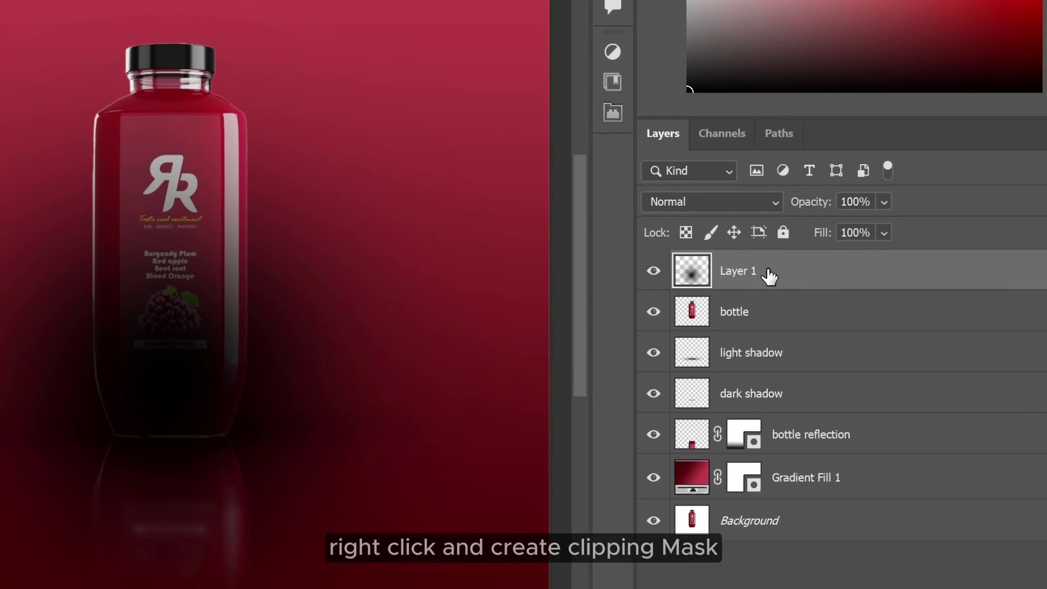
Clip the painted shading layer to the bottle layer and set its blending mode to Multiply.
right_click(946, 274)
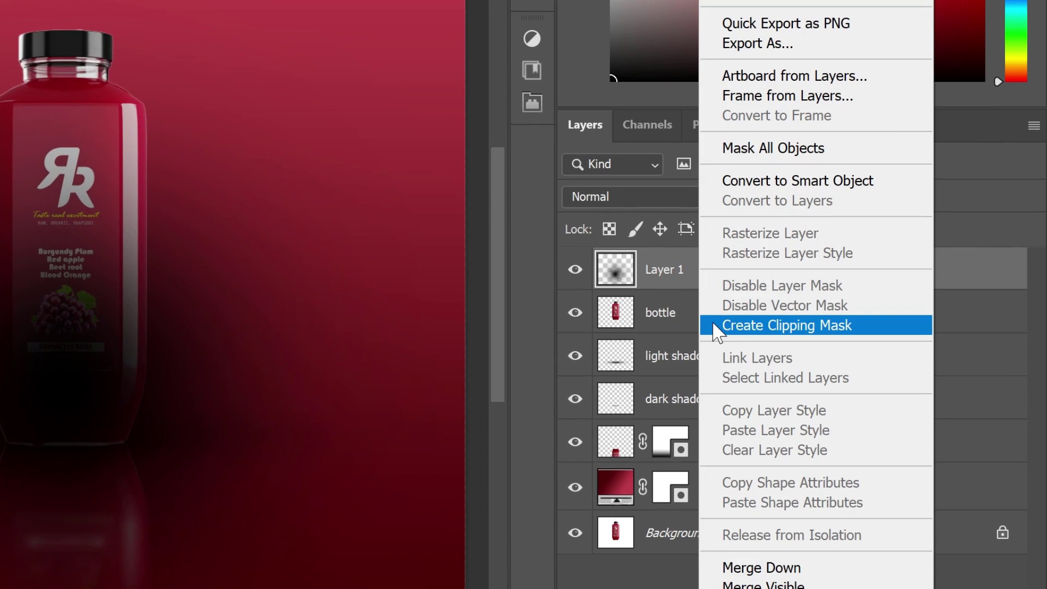
click(735, 328)
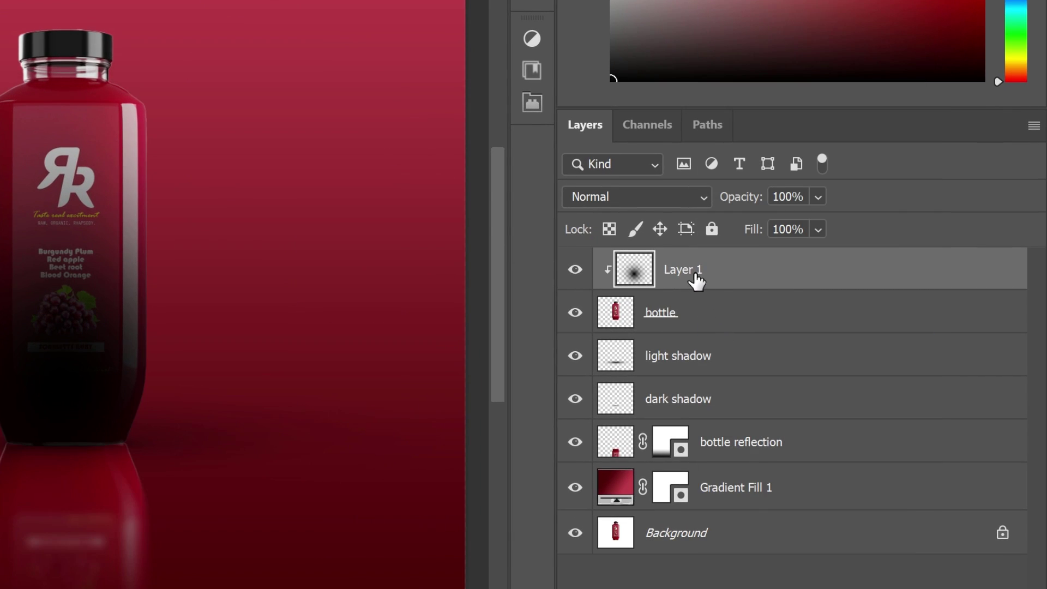
click(631, 196)
click(611, 90)
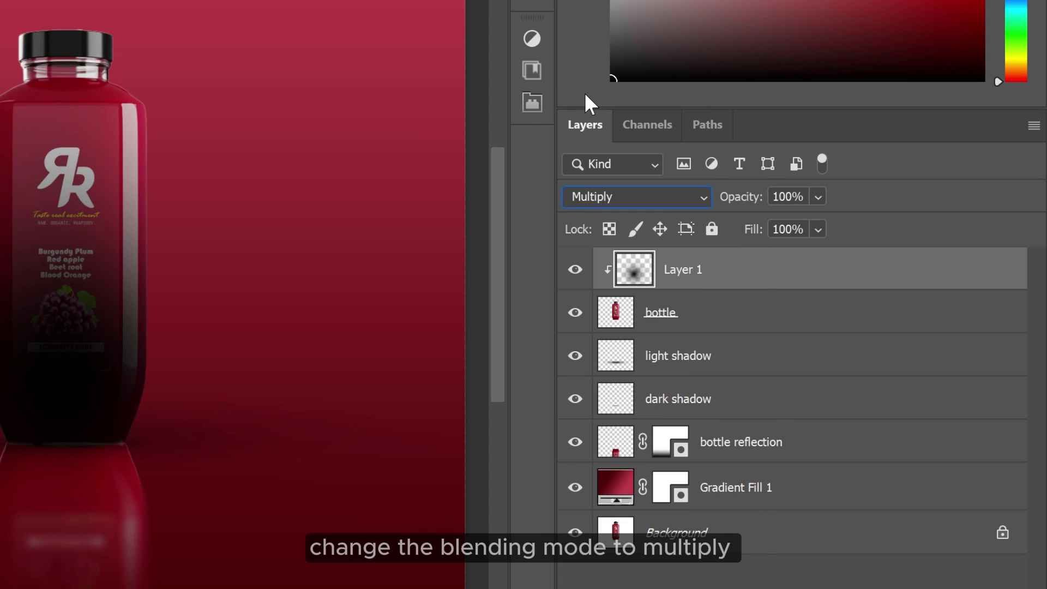
Reduce the clipped shading layer's opacity to 35% and compare the bottle with the layer hidden and shown.
click(818, 197)
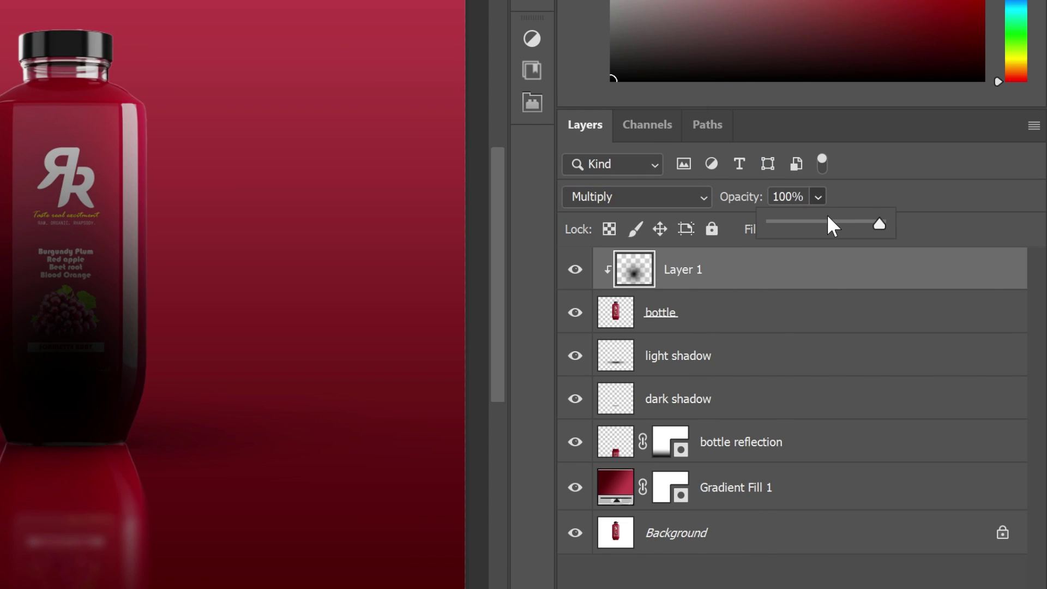
mouse_move(827, 219)
mouse_down()
mouse_move(816, 220)
mouse_move(839, 222)
mouse_up()
click(573, 279)
click(572, 280)
click(815, 197)
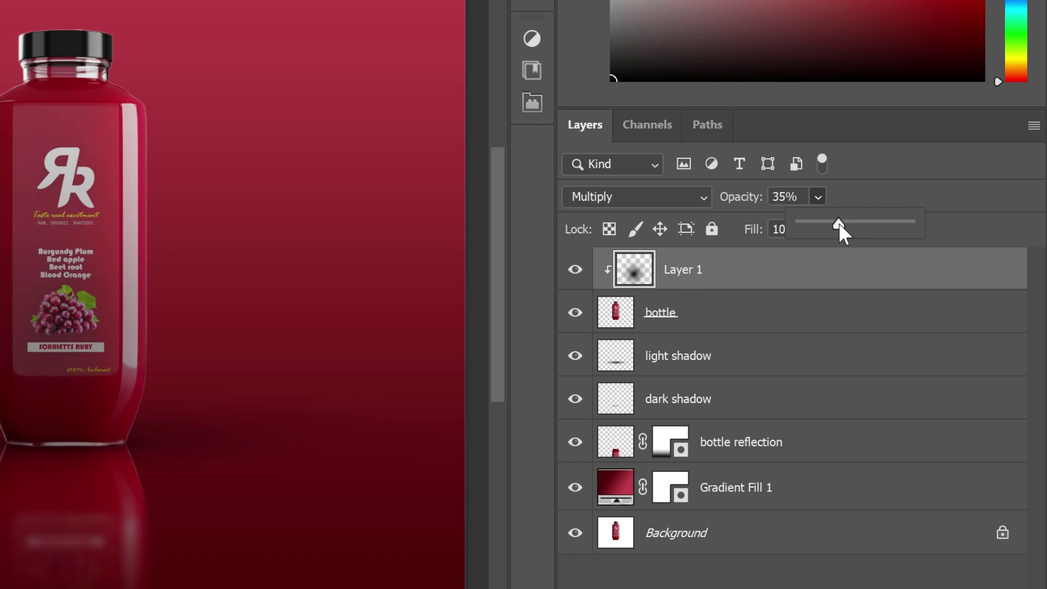
click(573, 278)
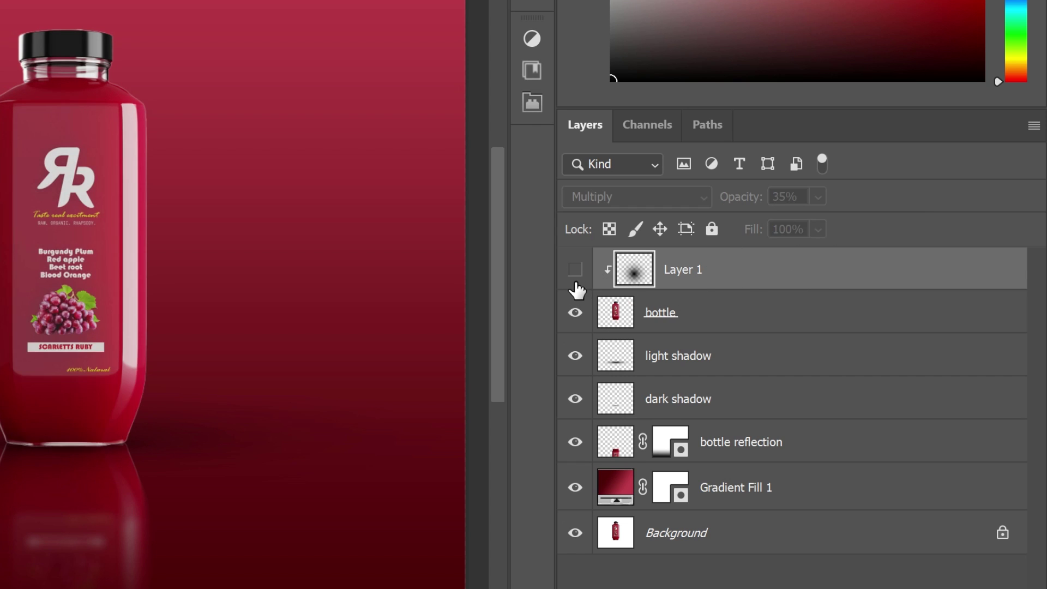
click(574, 278)
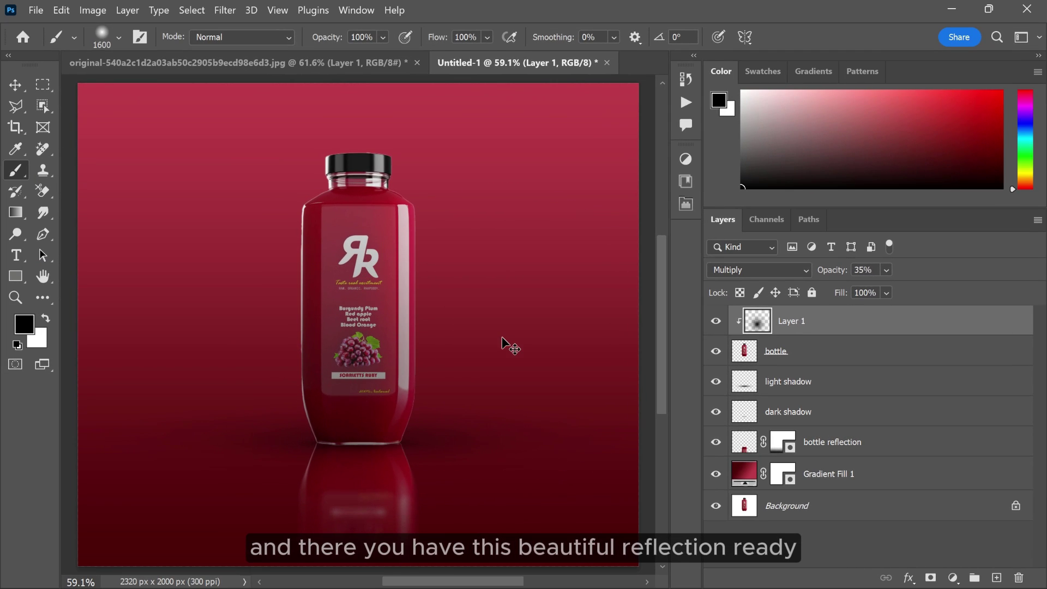
Compare the finished composite with the original by isolating the Background layer and restoring all layers.
key(v)
alt+click(716, 506)
alt+click(716, 506)
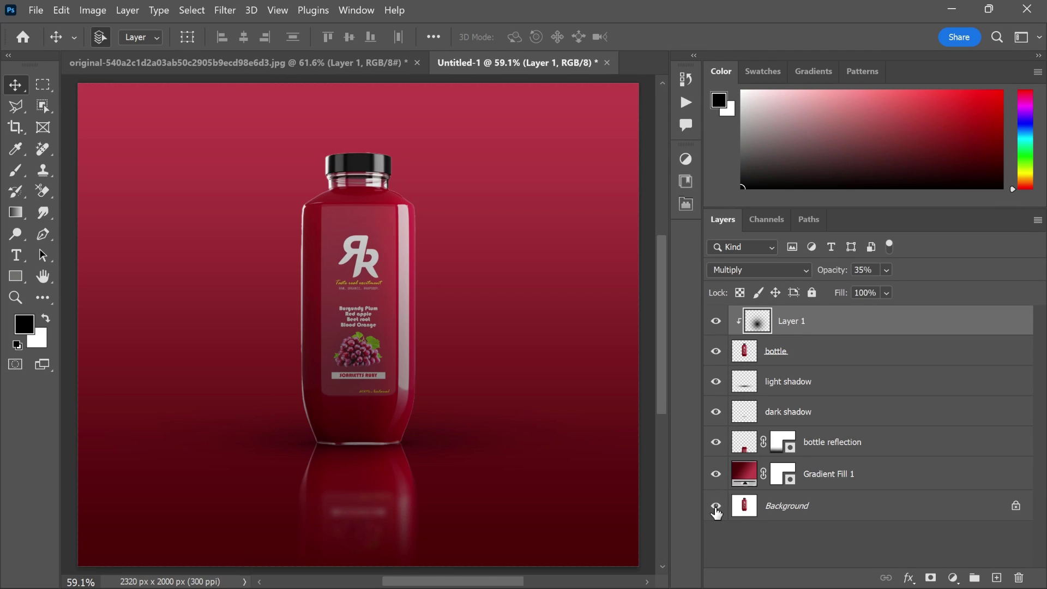
alt+click(716, 506)
alt+click(716, 506)
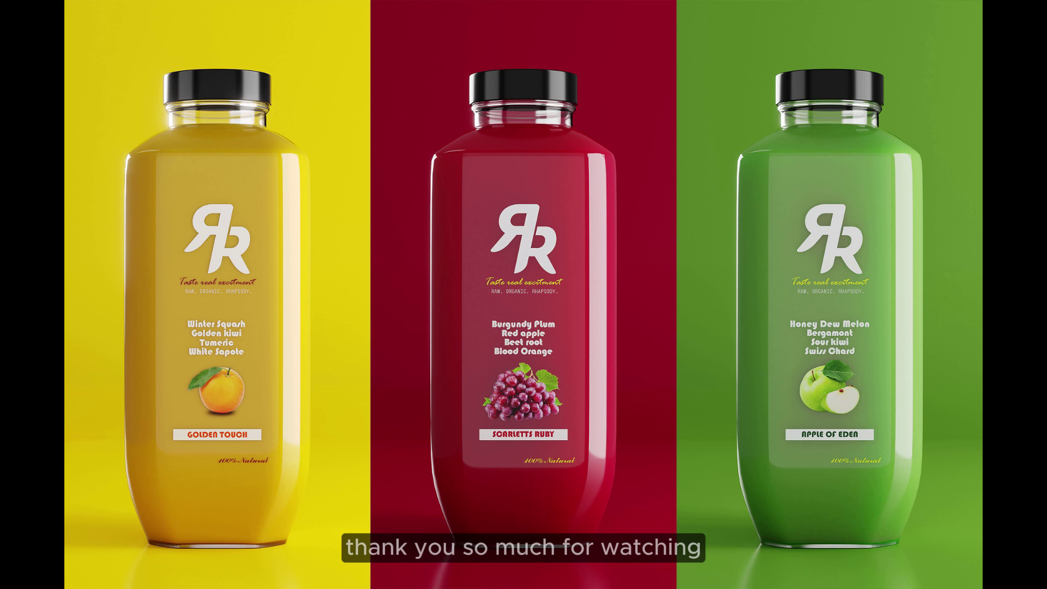